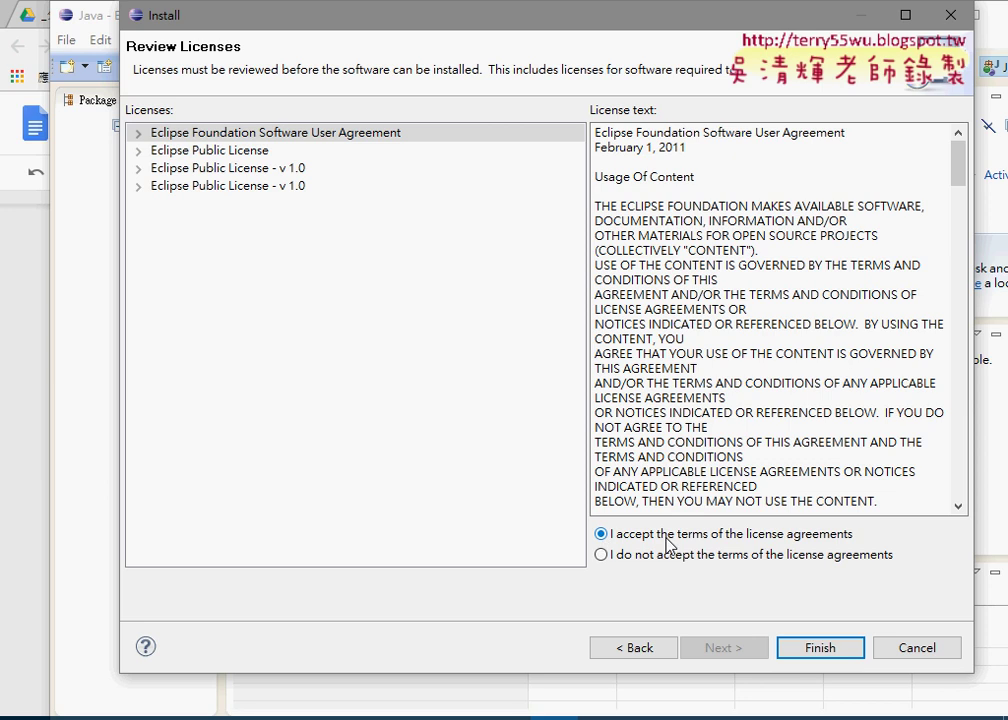
Step: Complete the license review with the terms accepted and start the software installation
click(821, 649)
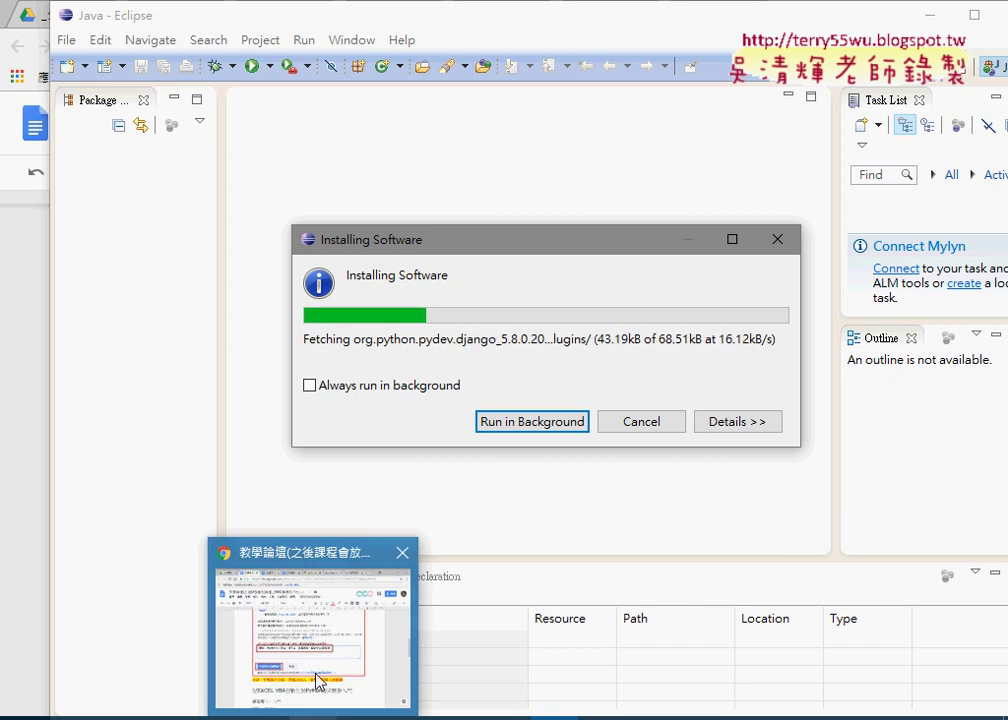
Step: Switch to Chrome and look through the 01建置Python開發環境與程式測試 document for its Eclipse setup and new-project instructions
click(322, 672)
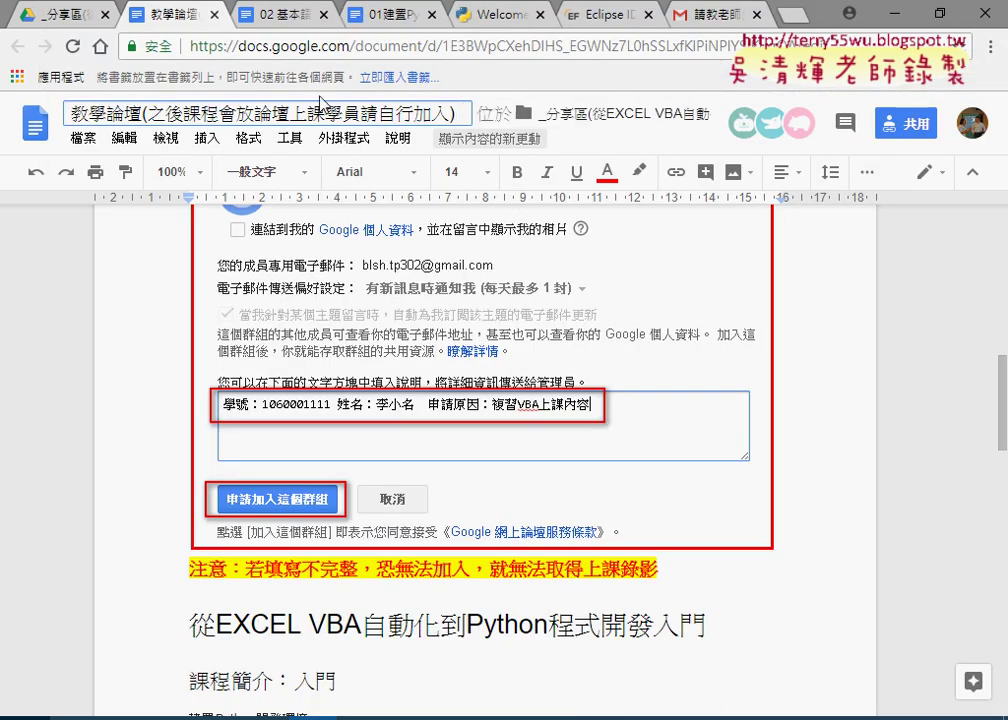
click(385, 15)
scroll(420, 292, up, 15)
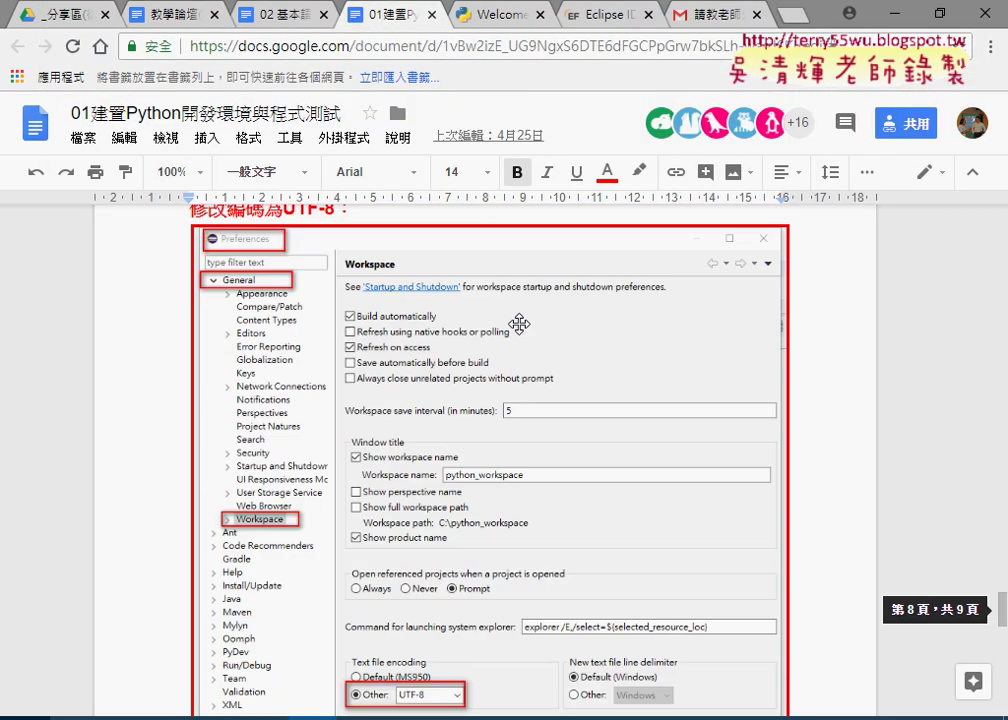
scroll(657, 384, up, 10)
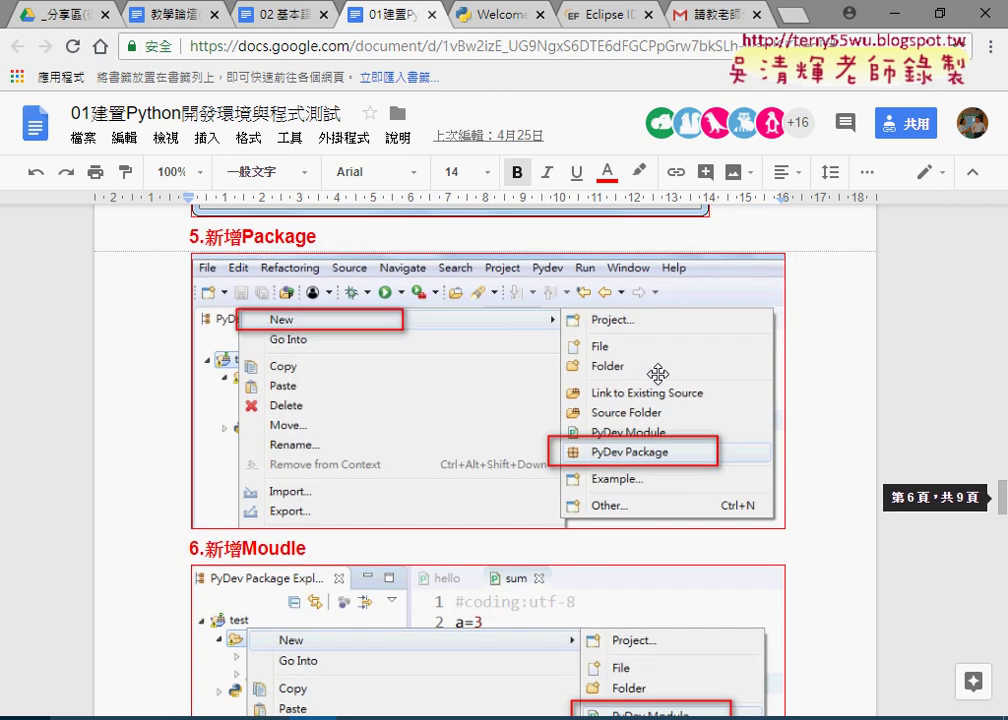
scroll(657, 374, up, 10)
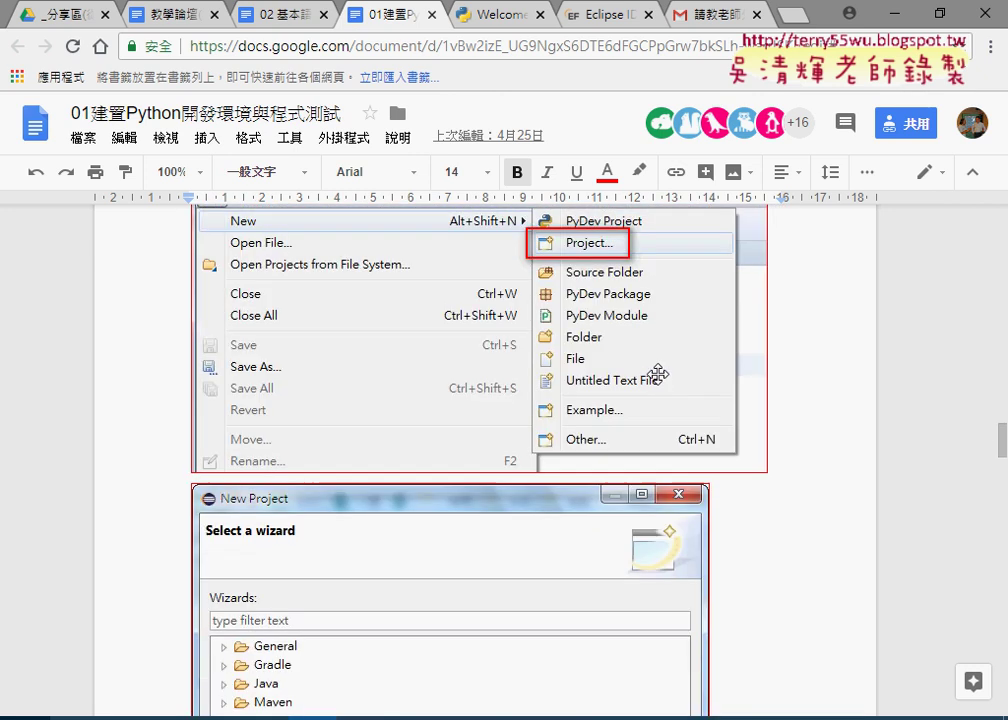
scroll(657, 374, up, 2)
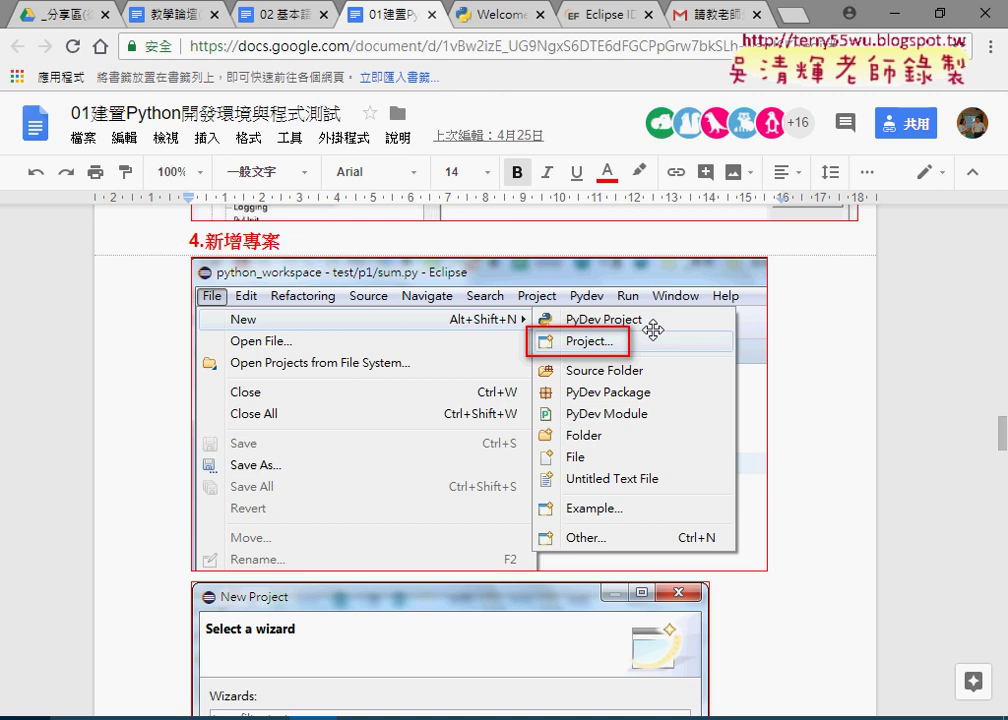
scroll(653, 330, up, 2)
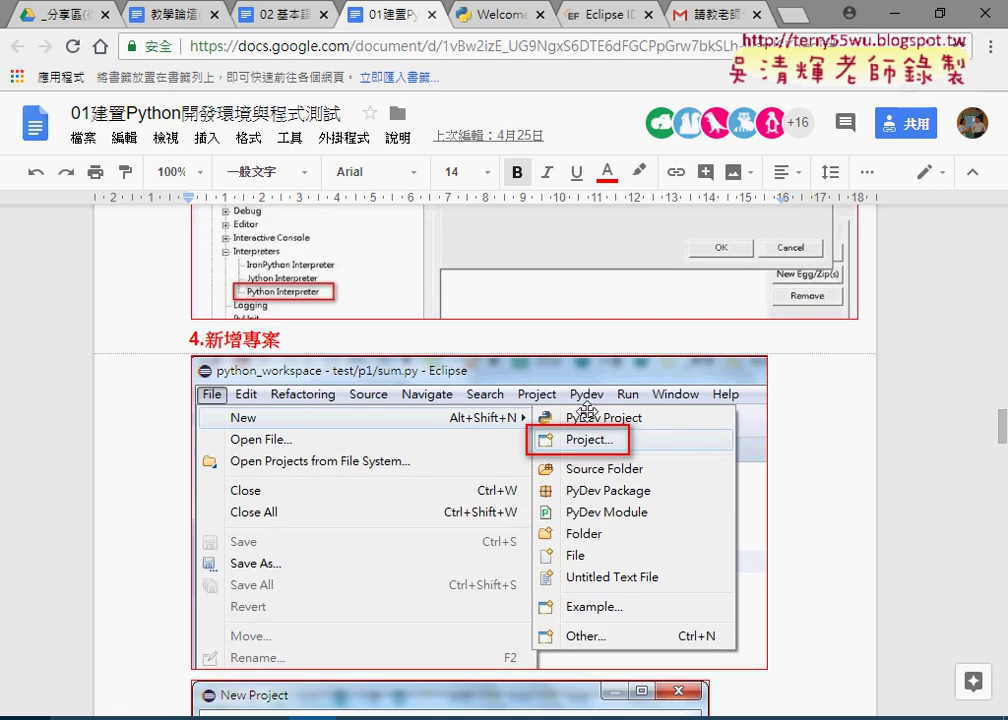
scroll(590, 425, down, 9)
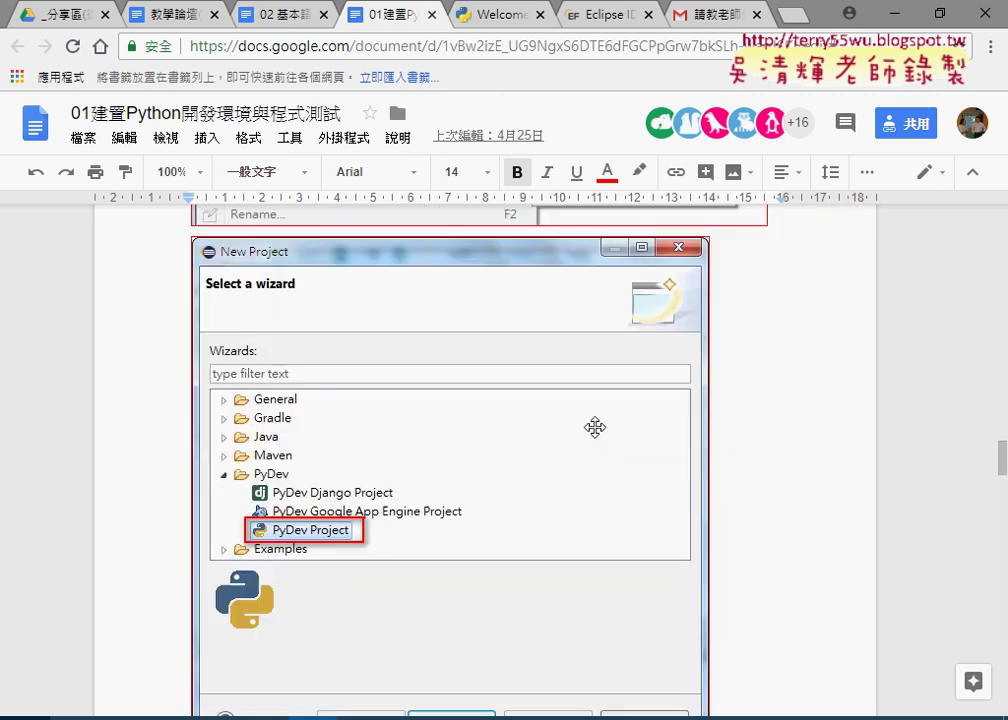
scroll(595, 427, down, 1)
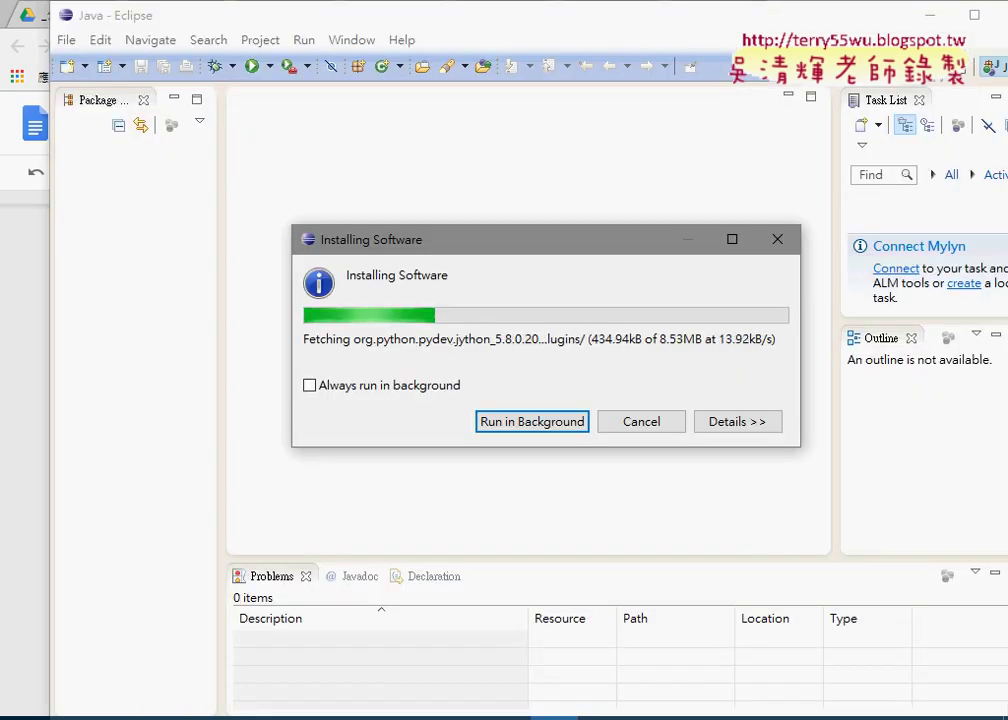
Step: Go back to the Chrome setup guide and examine section 3 on setting the Python path
click(4, 553)
scroll(4, 553, up, 4)
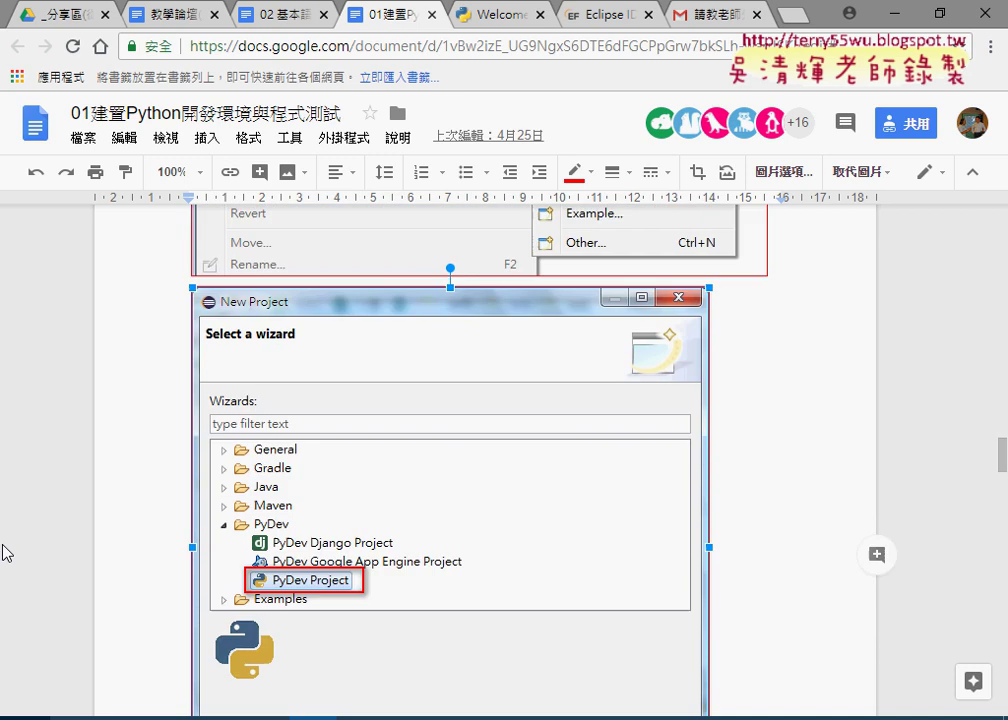
scroll(4, 553, up, 8)
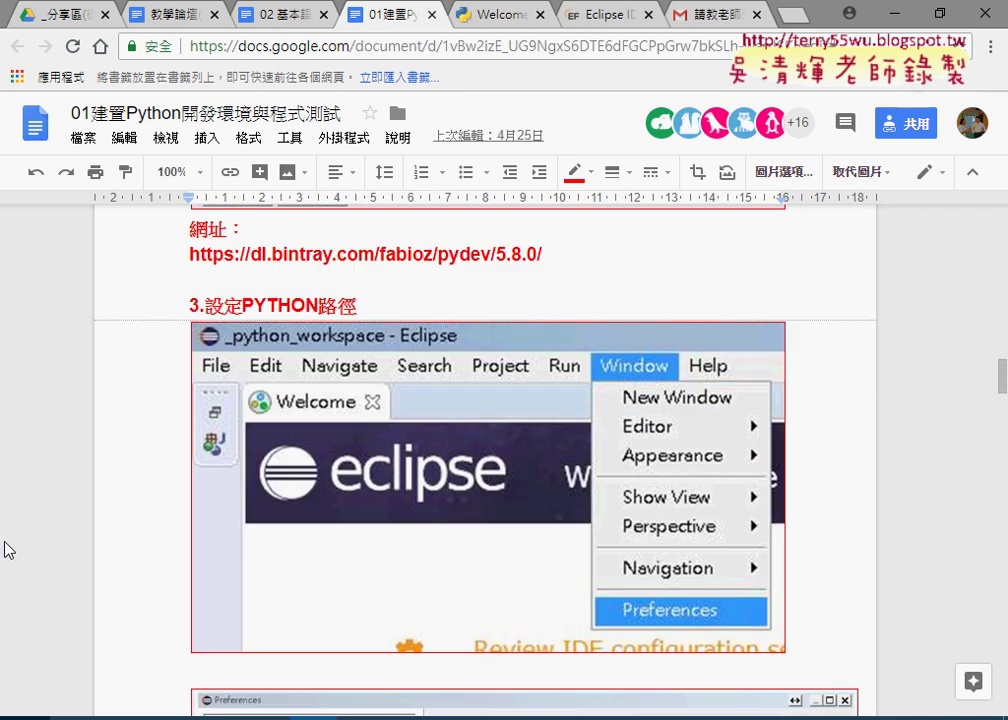
scroll(8, 549, up, 2)
scroll(554, 471, down, 1)
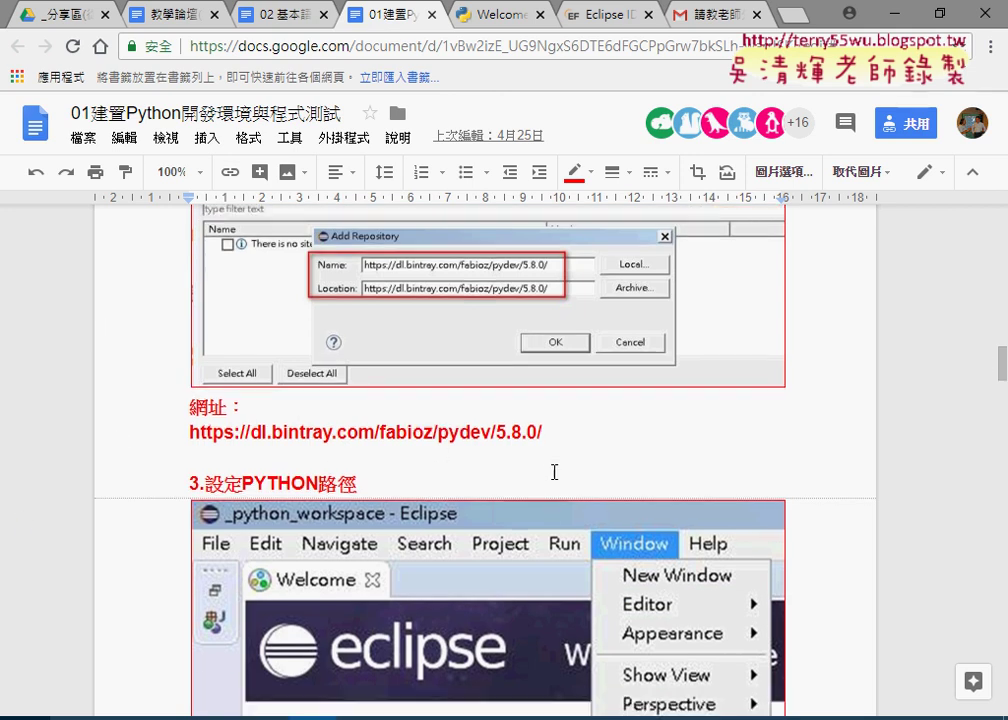
scroll(554, 471, down, 3)
scroll(552, 474, down, 1)
scroll(552, 474, up, 1)
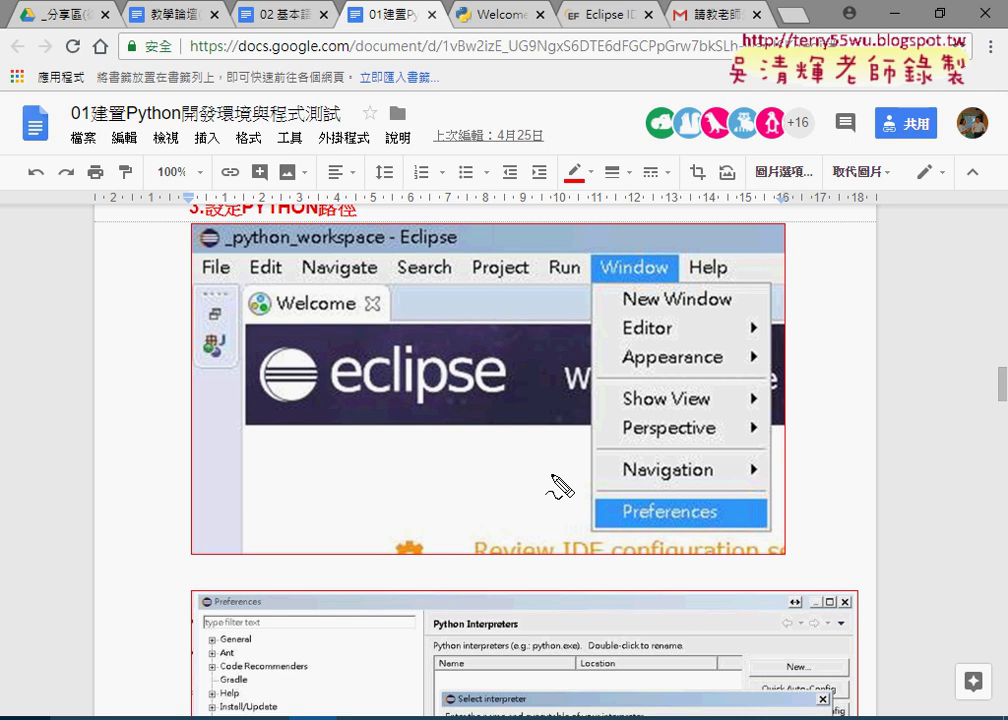
Step: Mark Window and Preferences with red pen strokes on the guide's Eclipse menu screenshot
drag(640, 283, 712, 288)
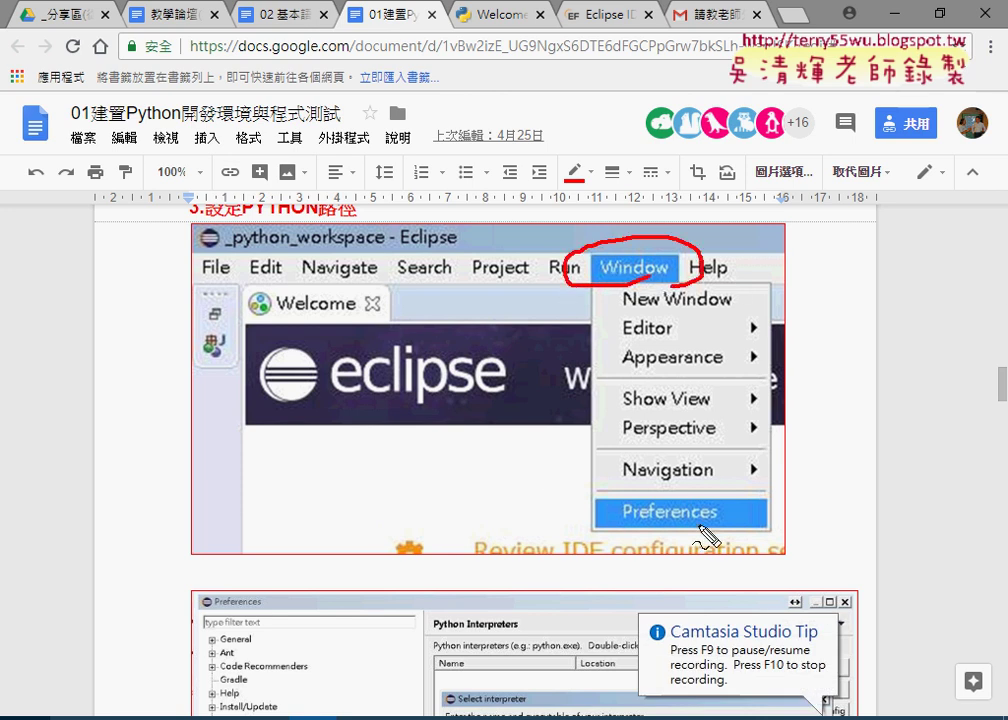
drag(690, 490, 748, 512)
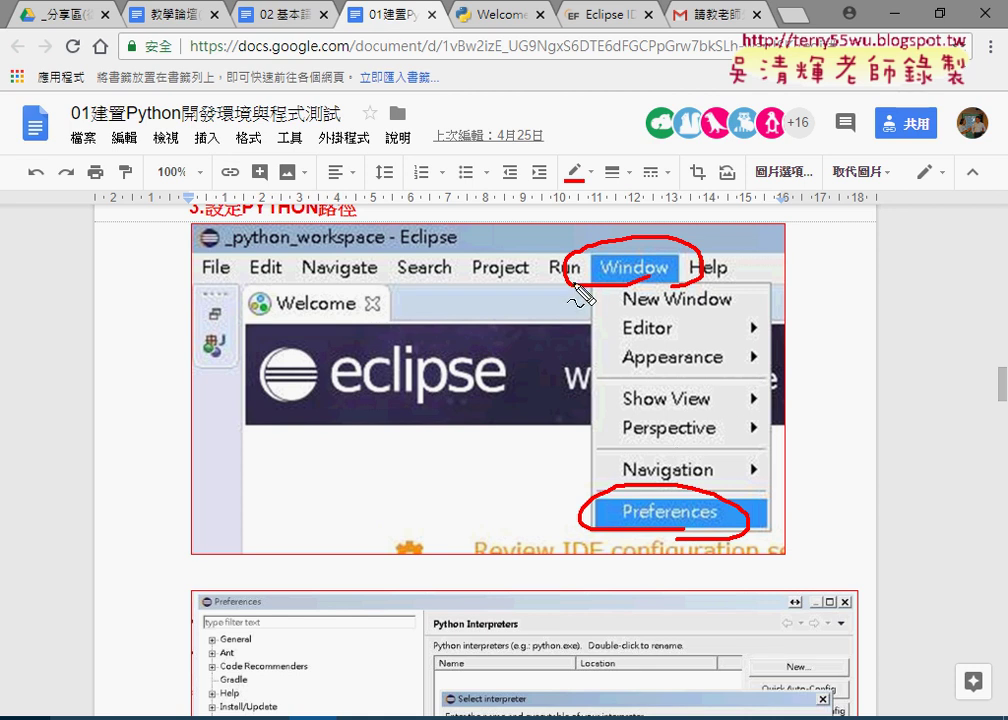
mouse_move(562, 282)
mouse_down()
mouse_move(517, 472)
mouse_move(578, 503)
mouse_move(566, 518)
mouse_up()
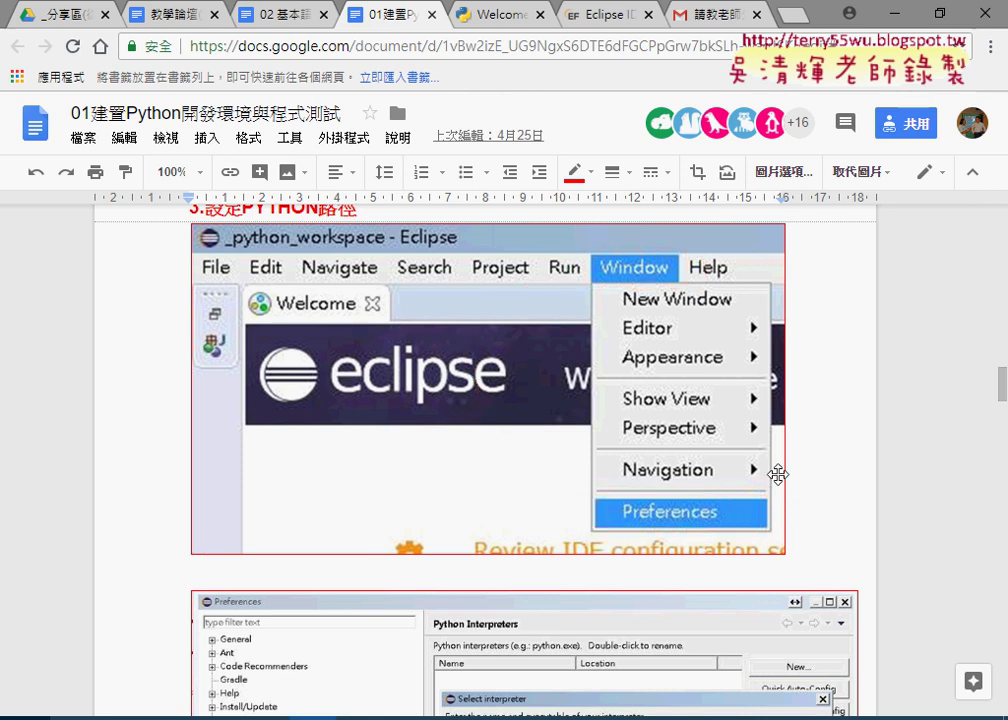
Step: Mark the Preferences title, PyDev, Interpreters, Python Interpreter and New in red on the guide's interpreter screenshot, then clear the marks
scroll(818, 345, down, 1)
scroll(818, 345, down, 3)
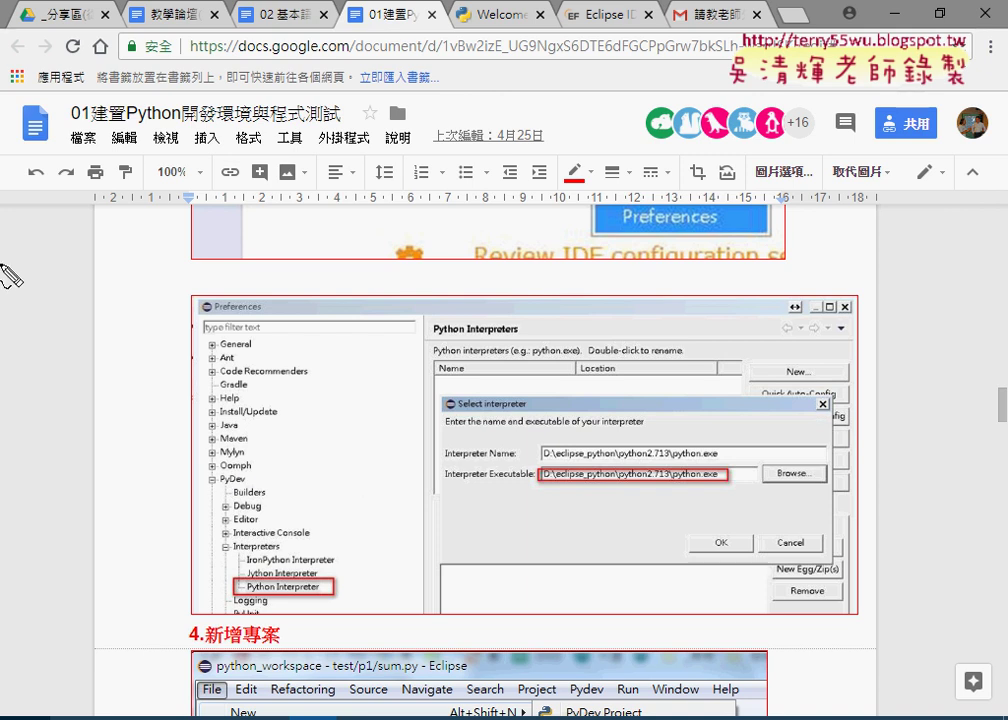
mouse_move(318, 625)
mouse_down()
mouse_move(225, 596)
mouse_move(299, 461)
mouse_move(285, 630)
mouse_up()
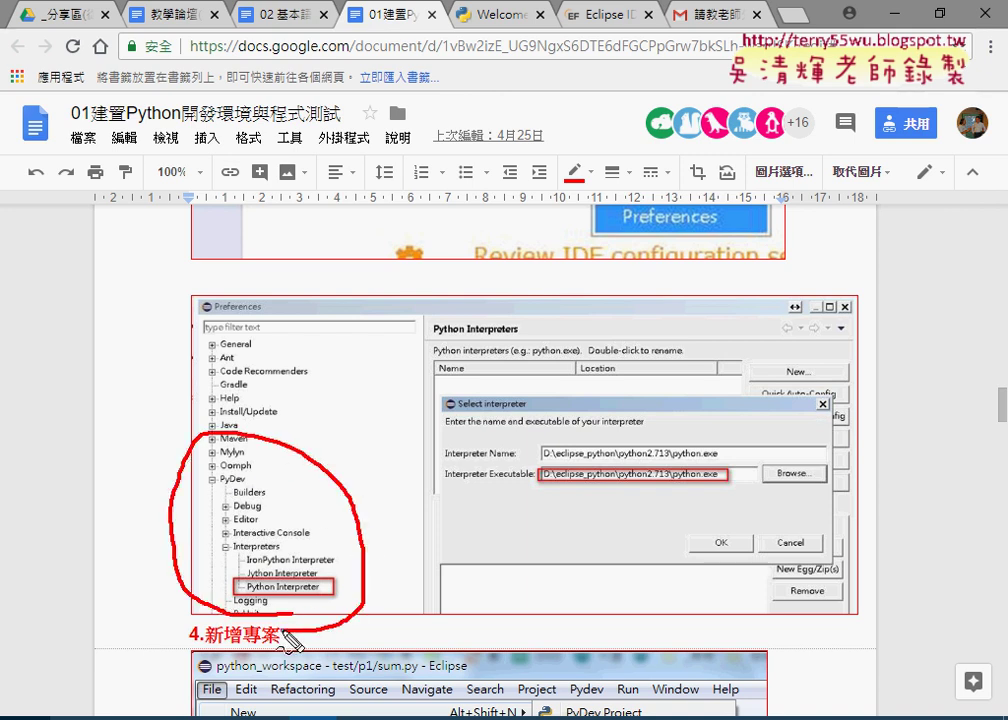
drag(262, 298, 258, 318)
drag(218, 480, 248, 479)
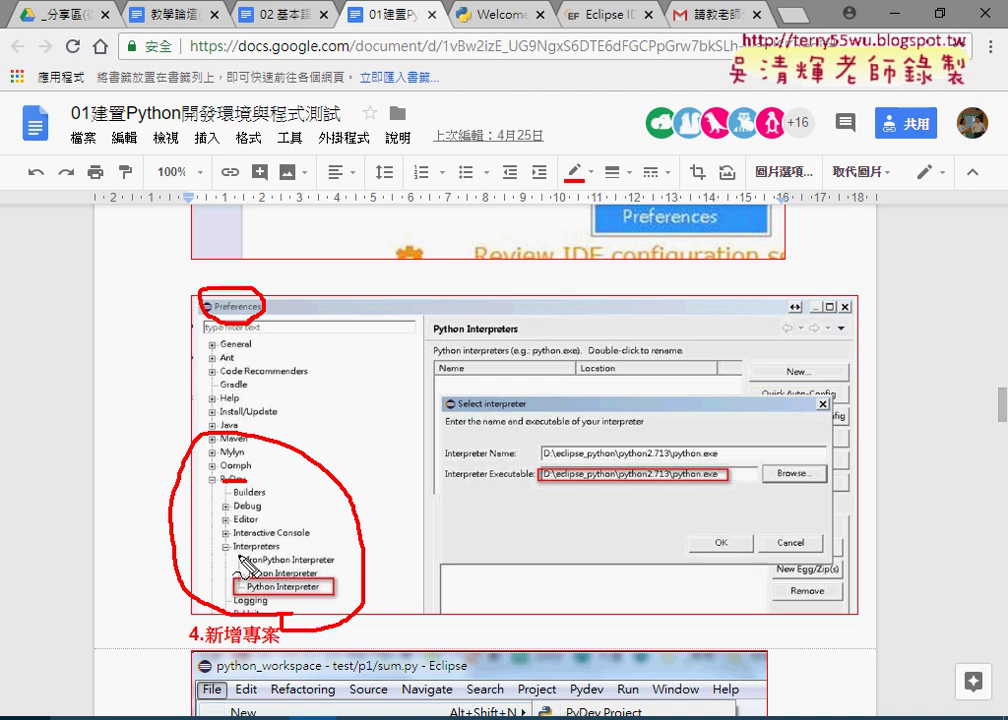
mouse_move(228, 548)
mouse_down()
mouse_move(278, 548)
mouse_move(216, 557)
mouse_move(202, 574)
mouse_move(229, 585)
mouse_move(222, 593)
mouse_up()
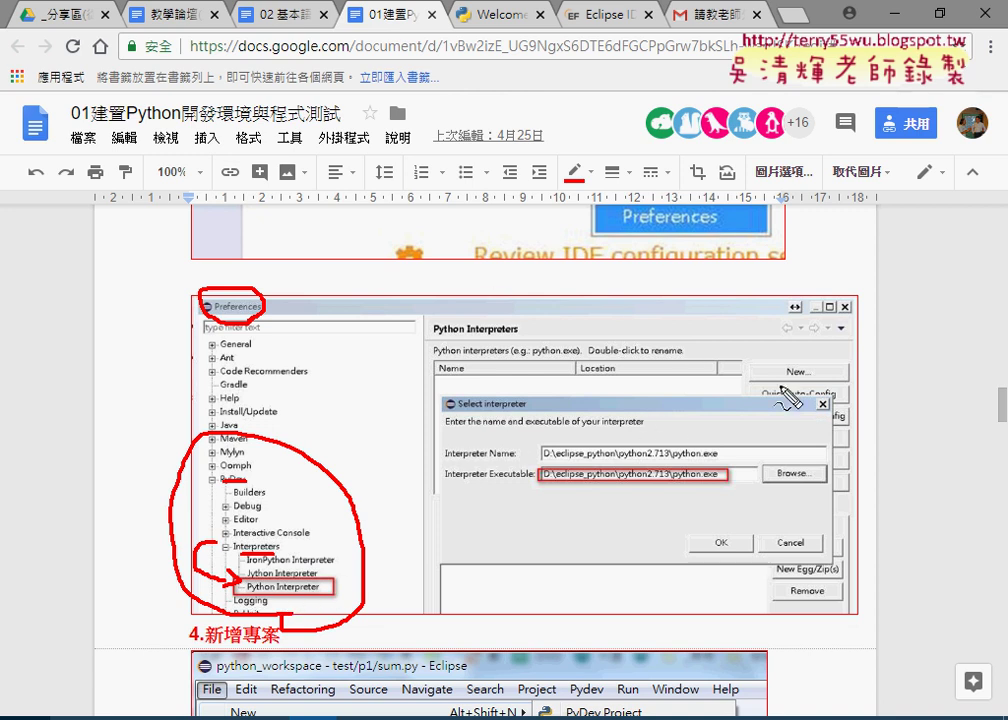
mouse_move(815, 385)
mouse_down()
mouse_move(778, 380)
mouse_move(813, 366)
mouse_move(800, 384)
mouse_up()
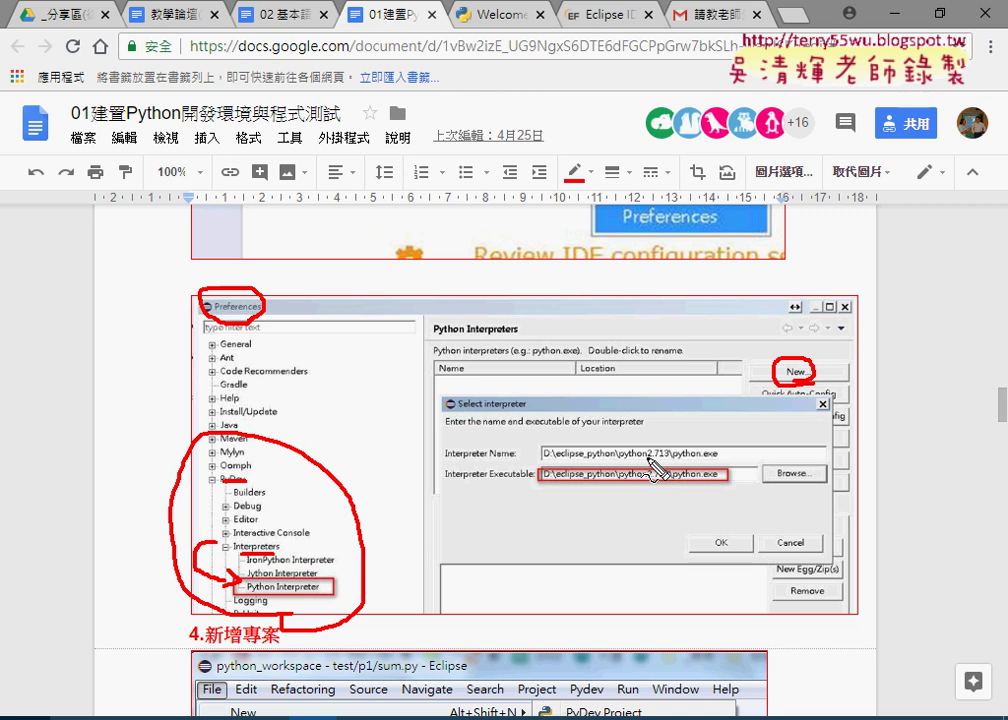
key(Escape)
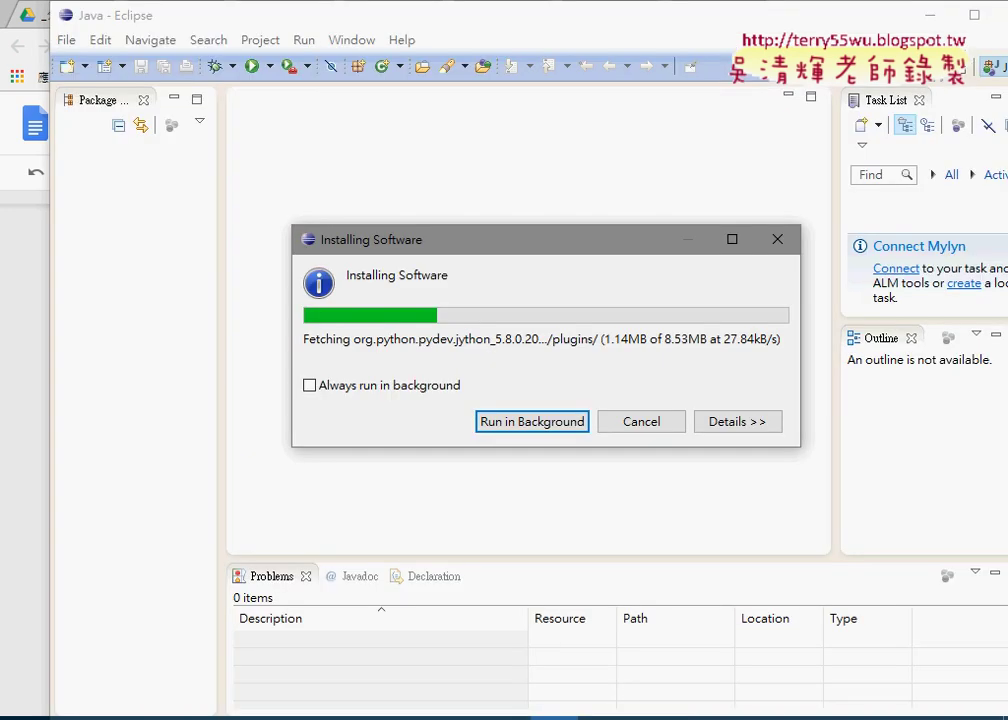
Step: Return to the guide and review the interpreter path and the sections on adding a project, package and module
click(30, 415)
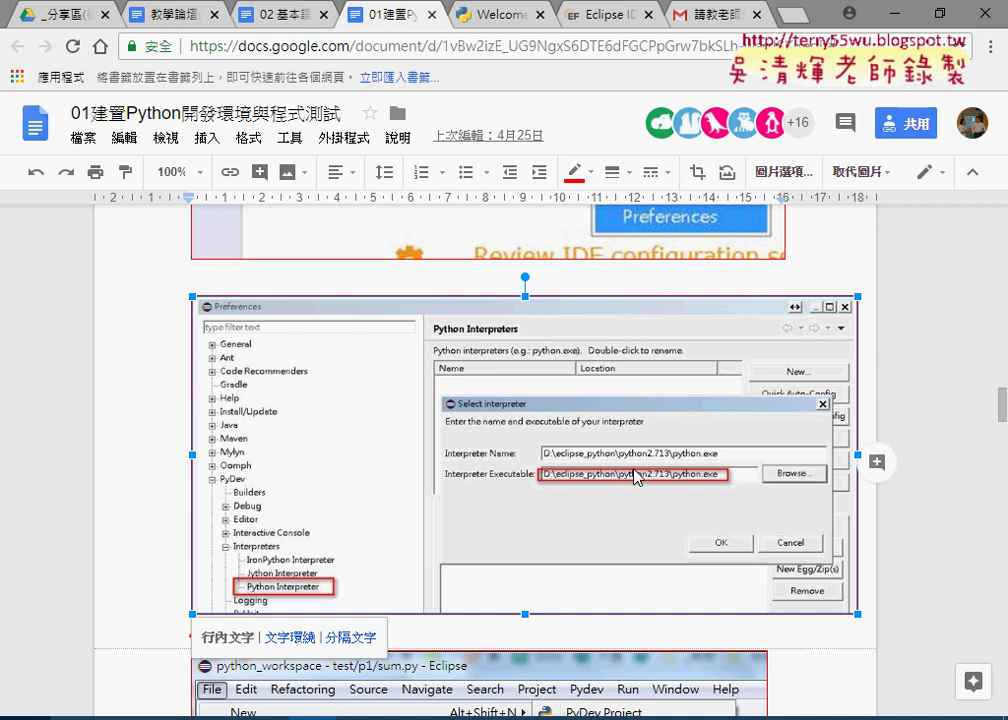
scroll(635, 477, down, 2)
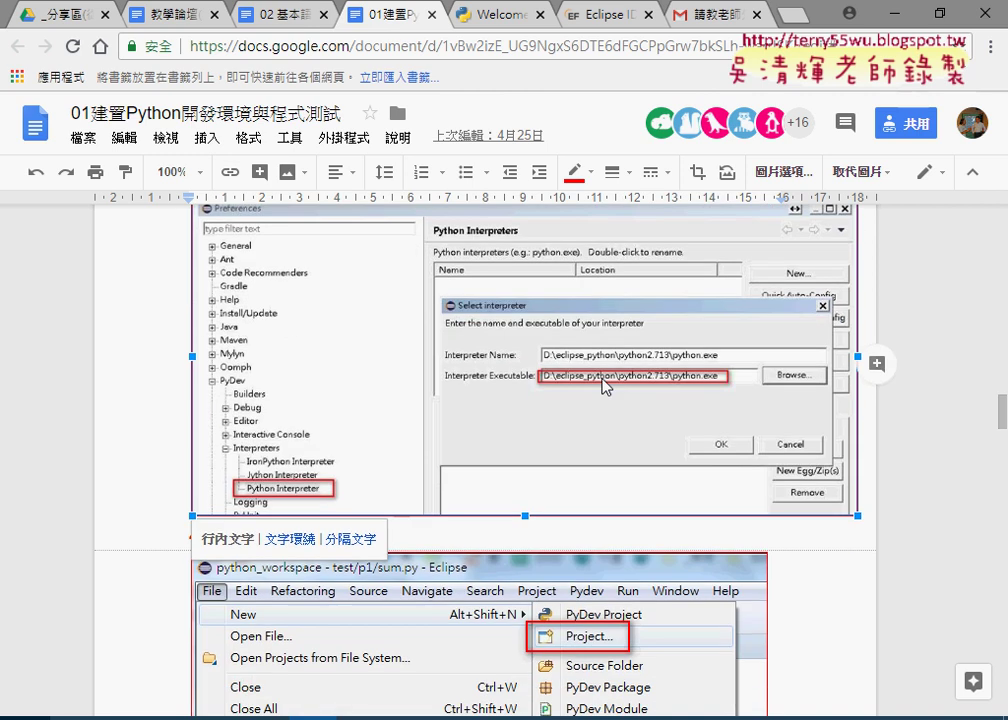
scroll(608, 380, down, 6)
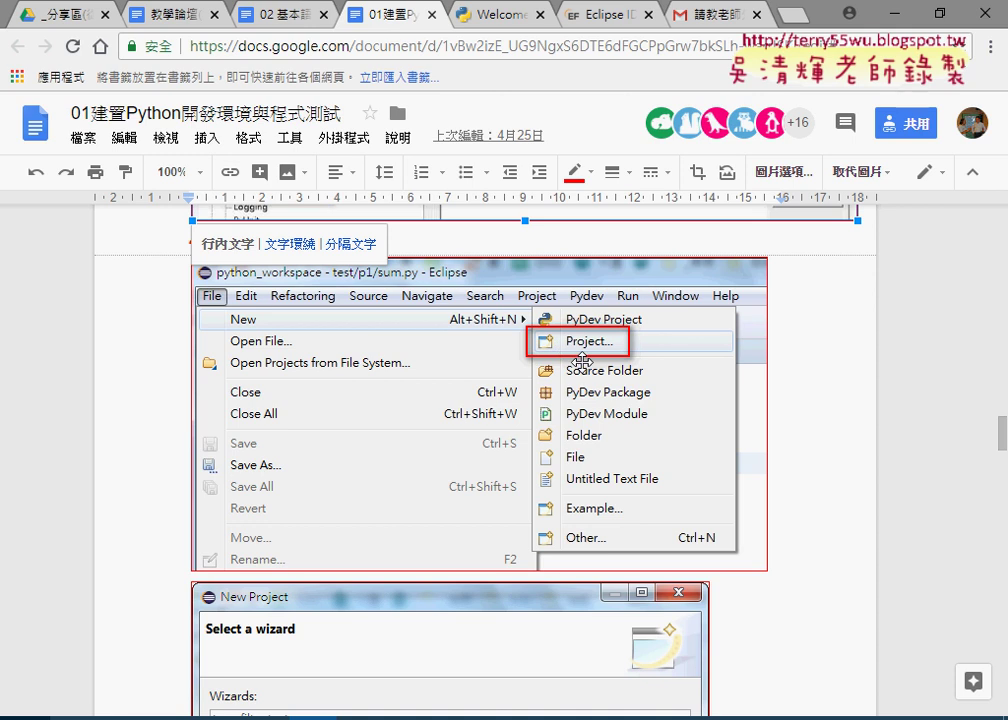
scroll(582, 360, down, 10)
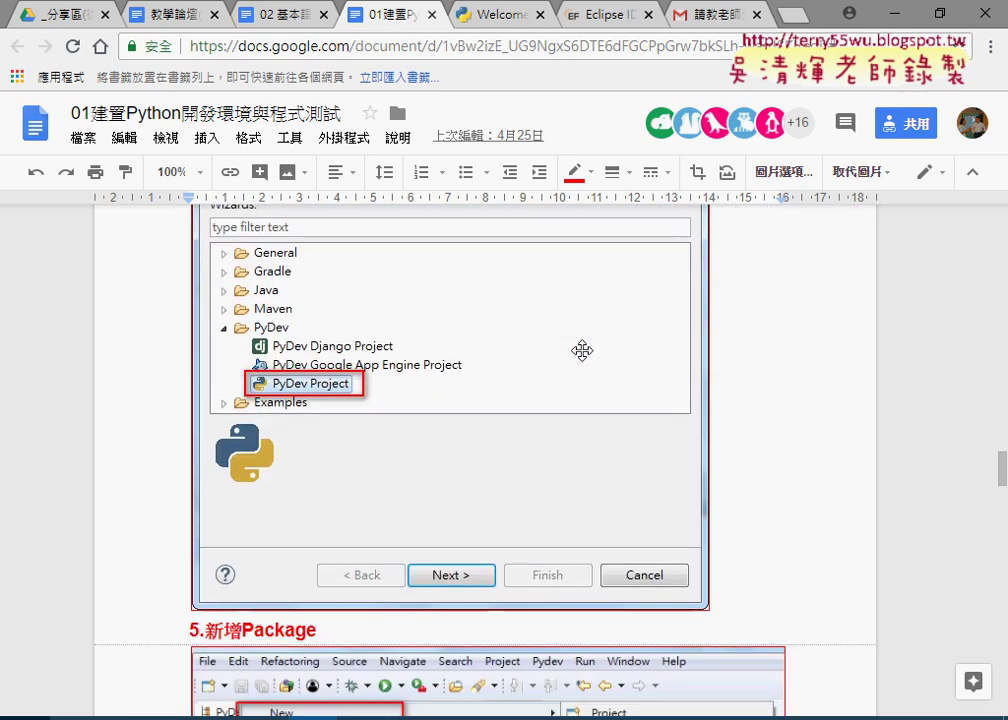
scroll(582, 350, down, 10)
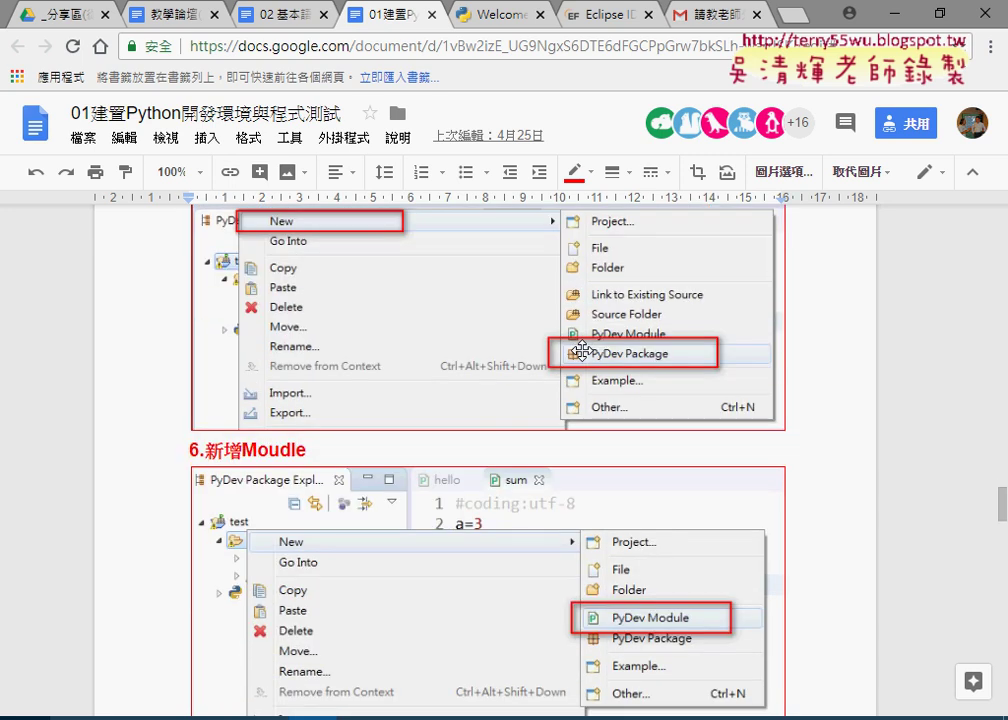
Step: Switch to the python_workspace2 Eclipse window and open PyDev's Python Interpreter preferences
key(alt+Tab)
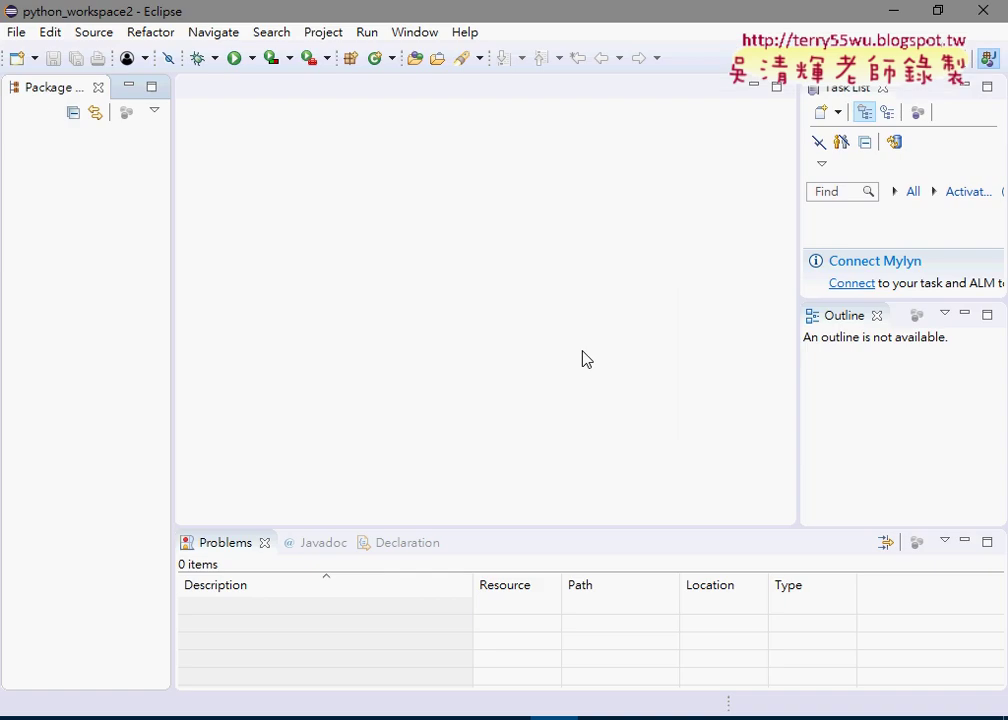
click(396, 32)
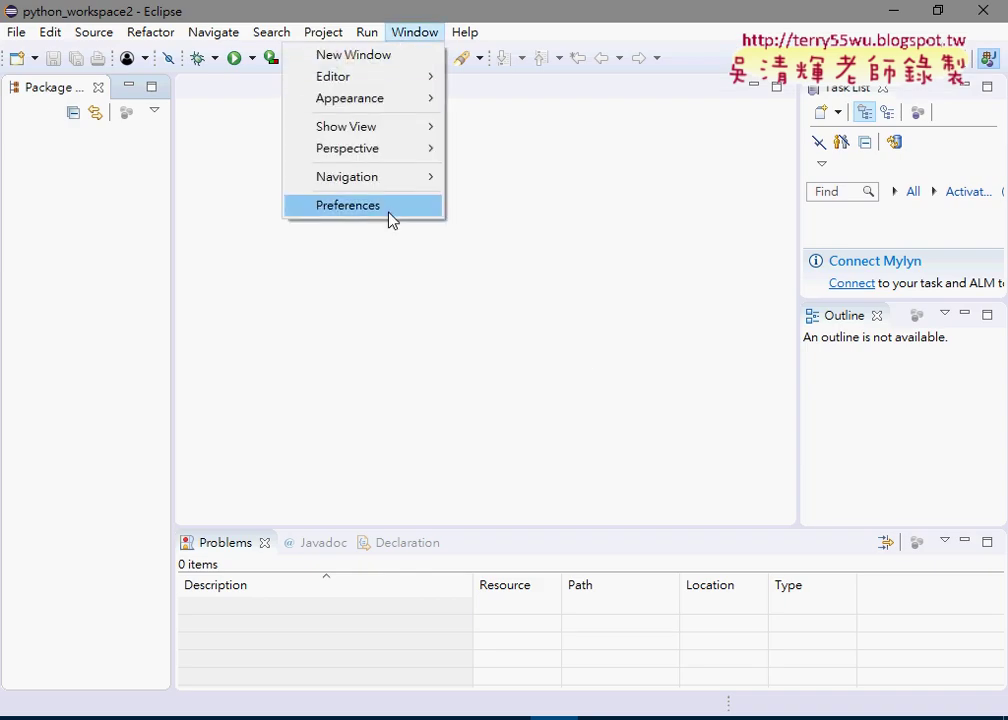
click(390, 210)
click(240, 255)
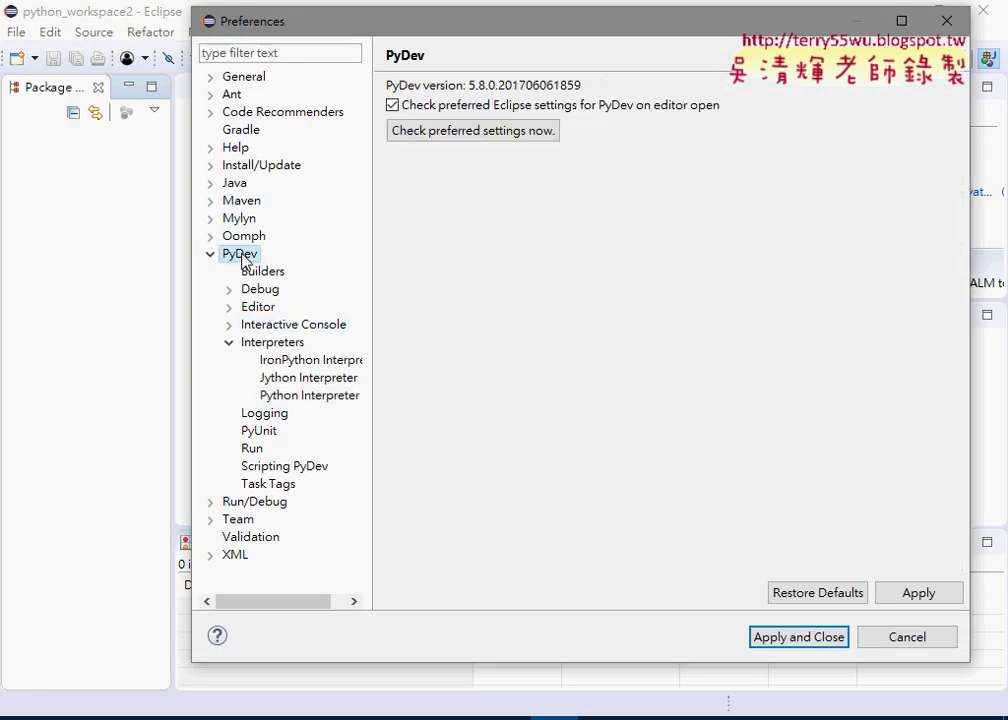
click(274, 343)
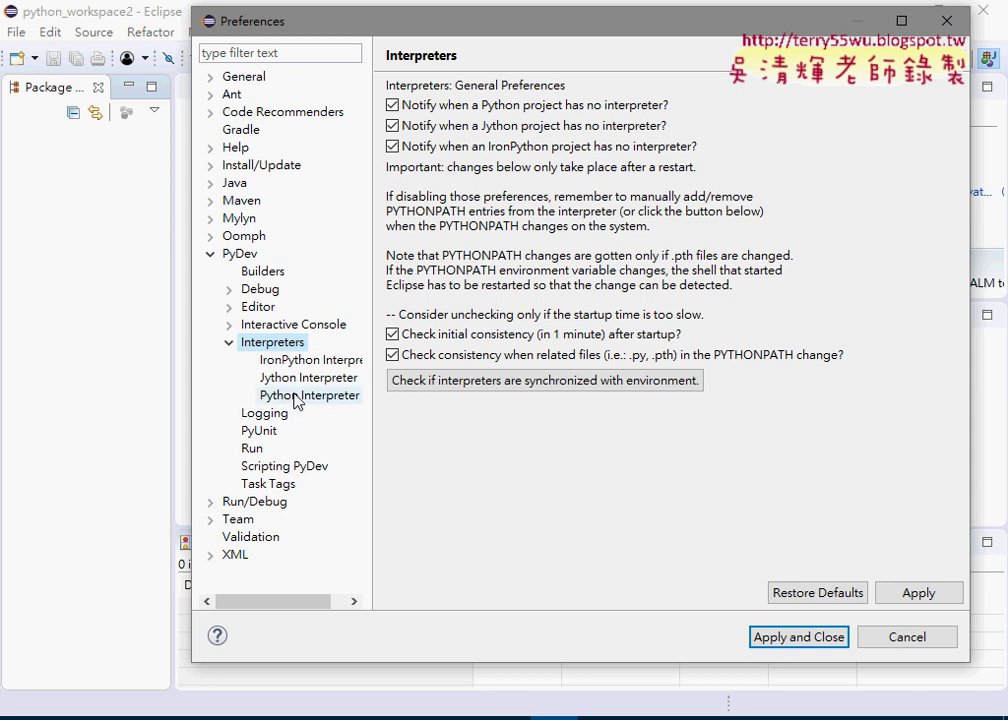
click(296, 398)
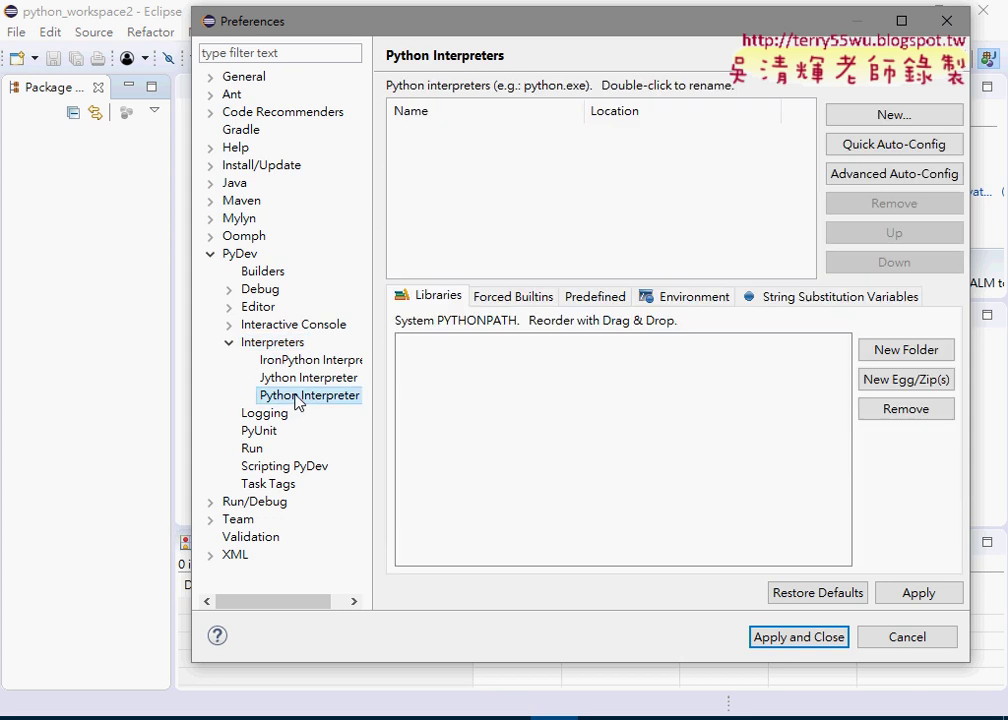
Step: Start a new Python interpreter entry and choose C:\Python36-32\python.exe as its executable
click(893, 116)
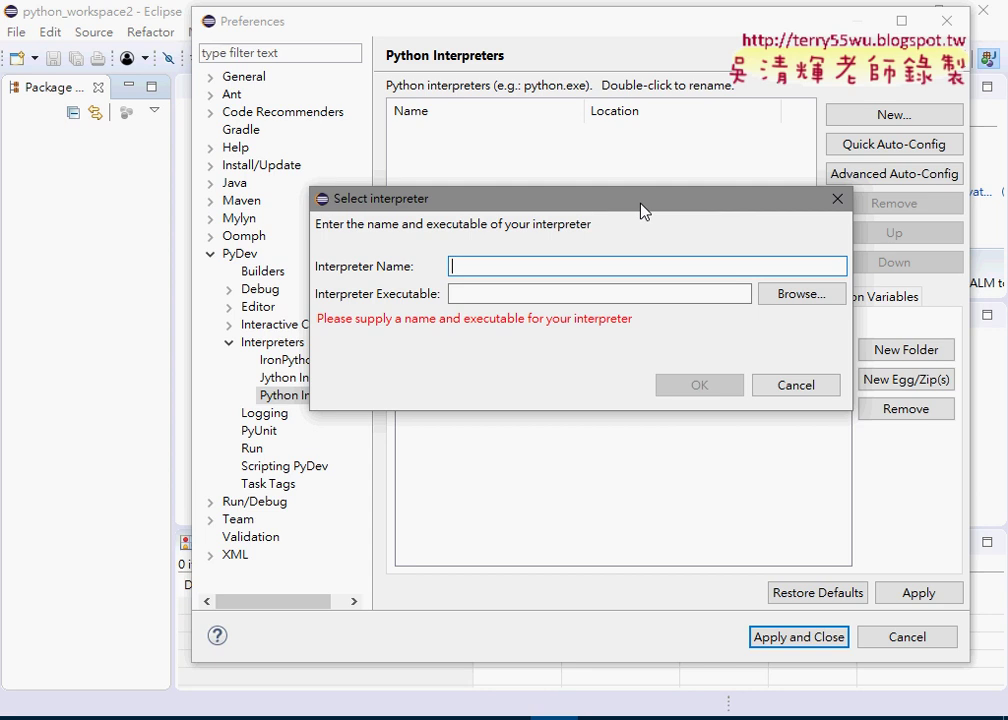
click(801, 296)
drag(655, 234, 540, 52)
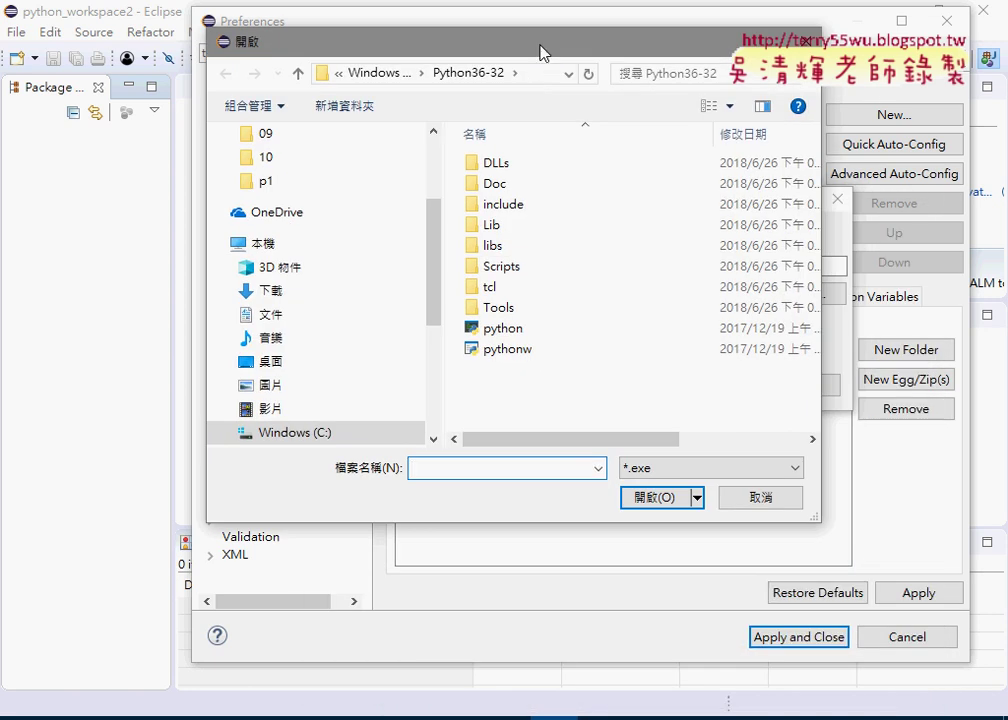
click(319, 436)
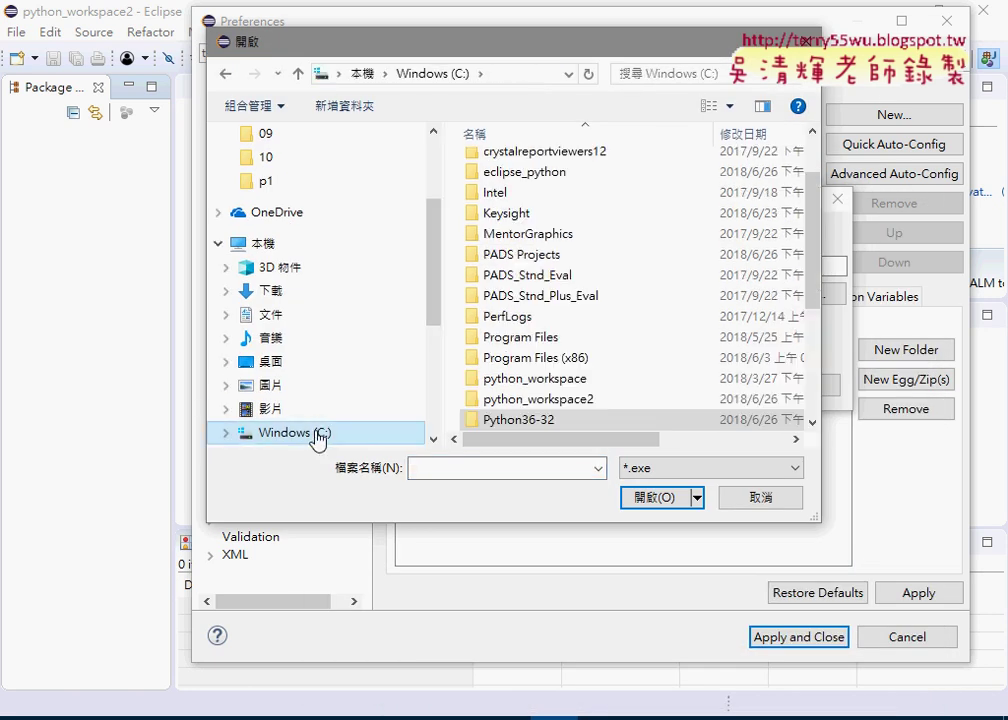
double_click(538, 421)
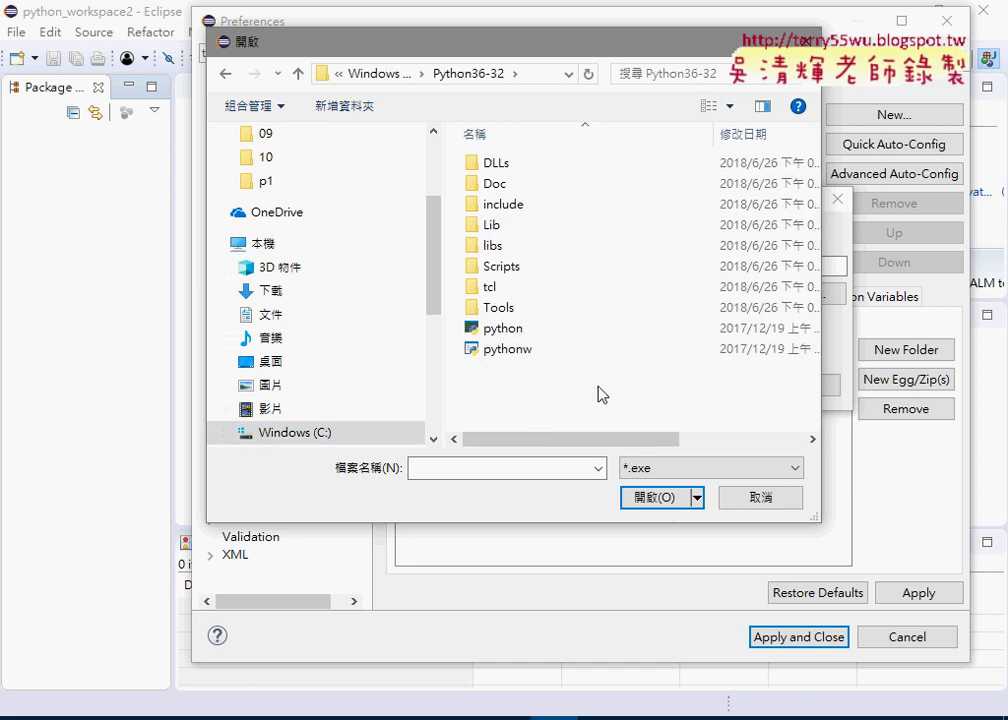
click(497, 332)
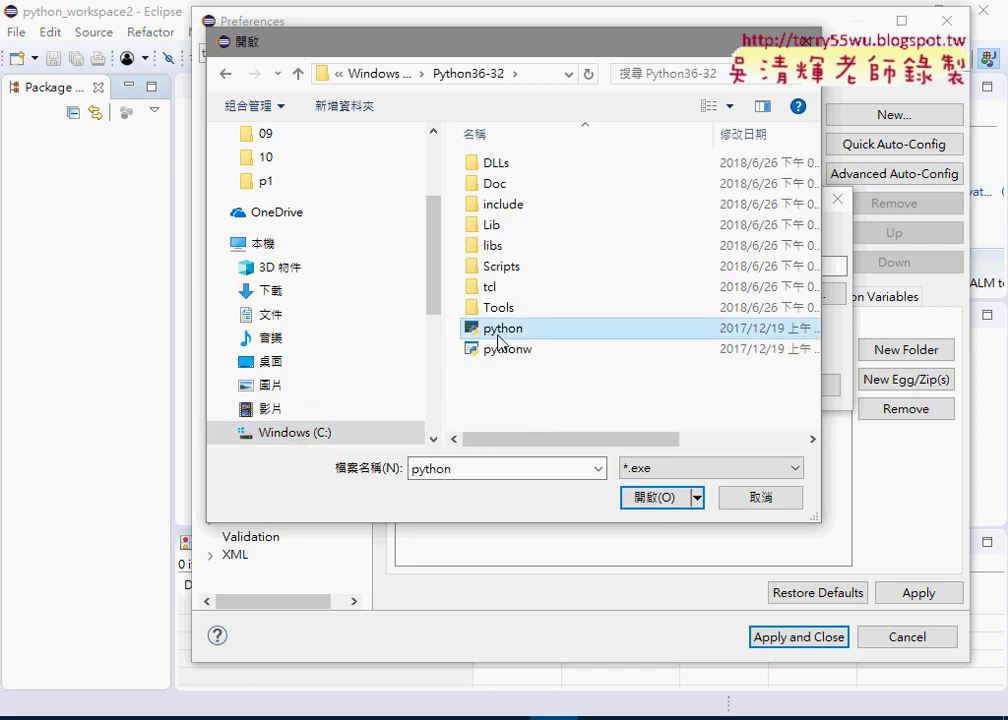
click(648, 505)
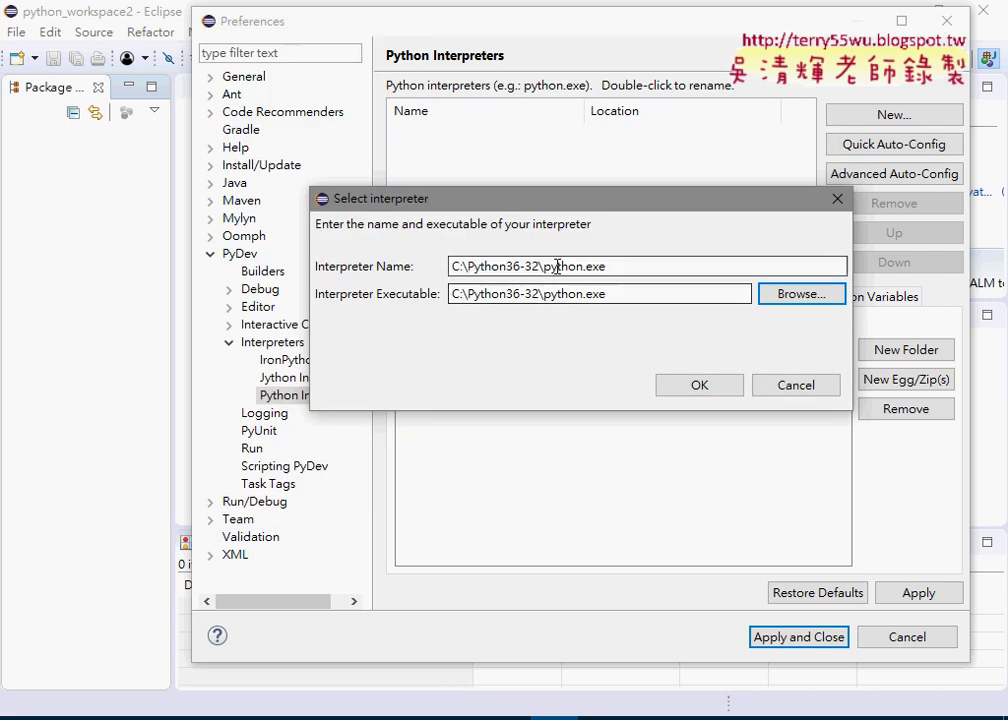
Step: Confirm the new interpreter with all four suggested Python36-32 folders on the system PYTHONPATH, and apply the preferences
click(701, 387)
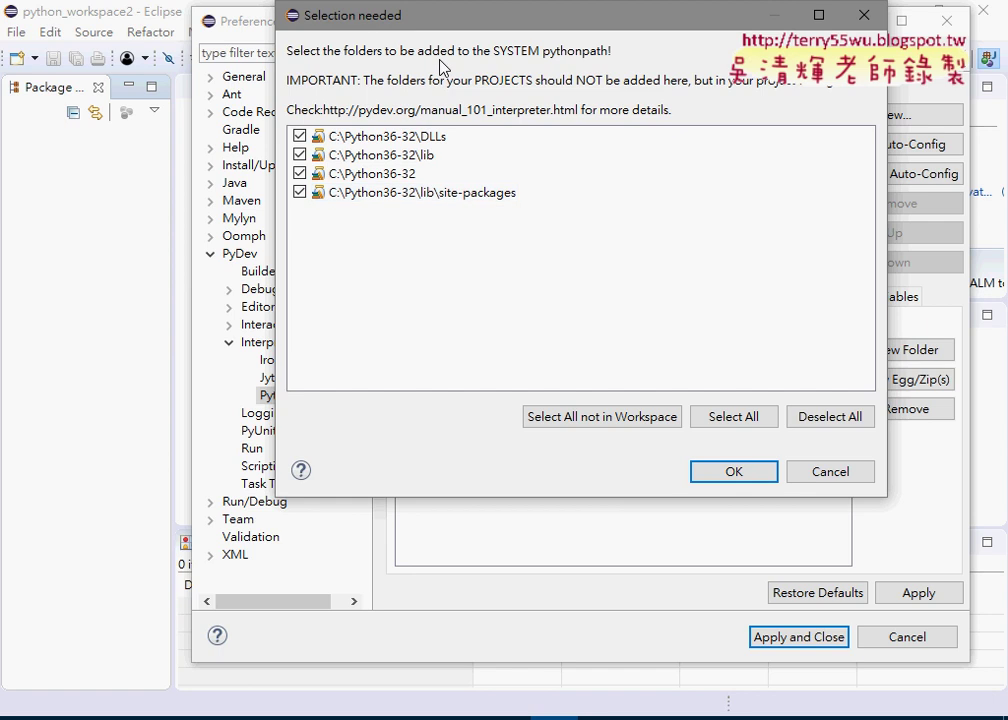
click(736, 476)
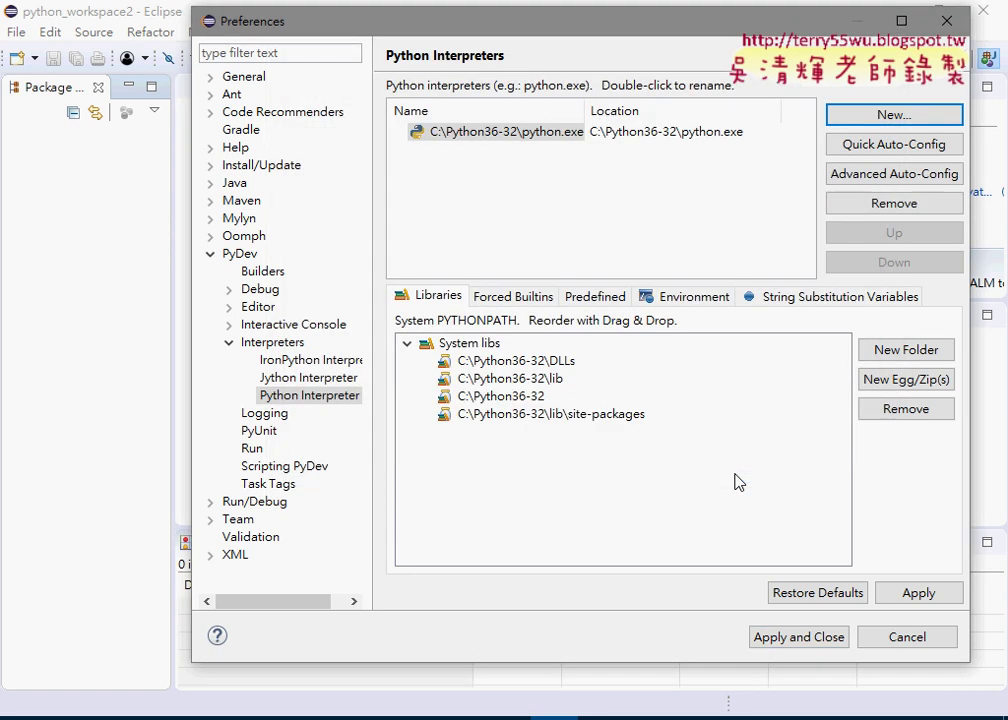
click(798, 637)
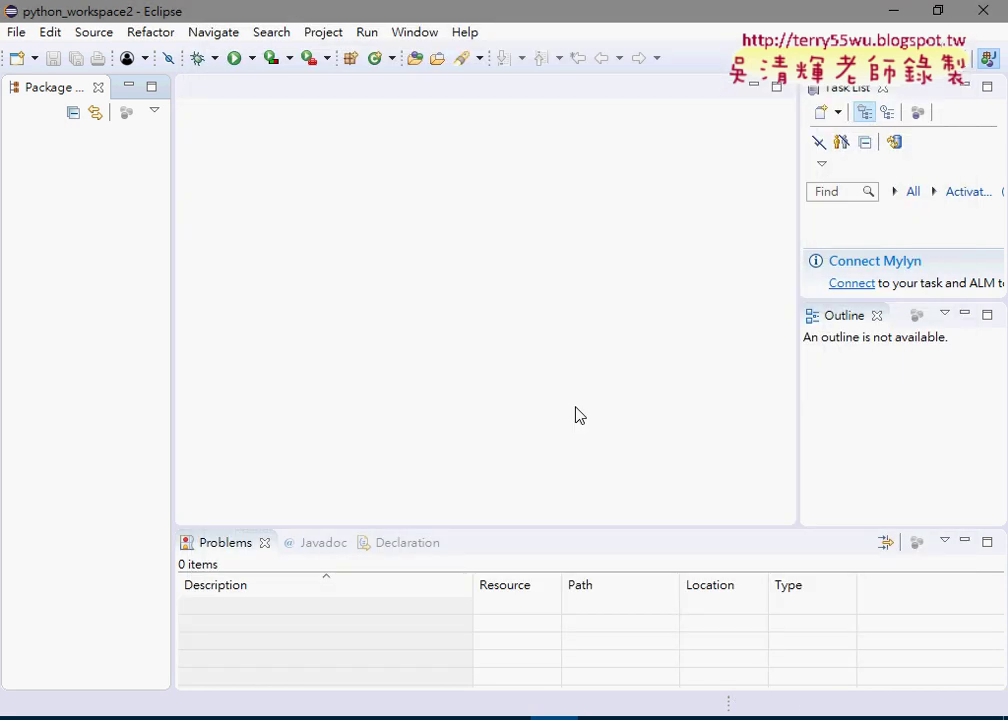
click(17, 33)
mouse_move(30, 60)
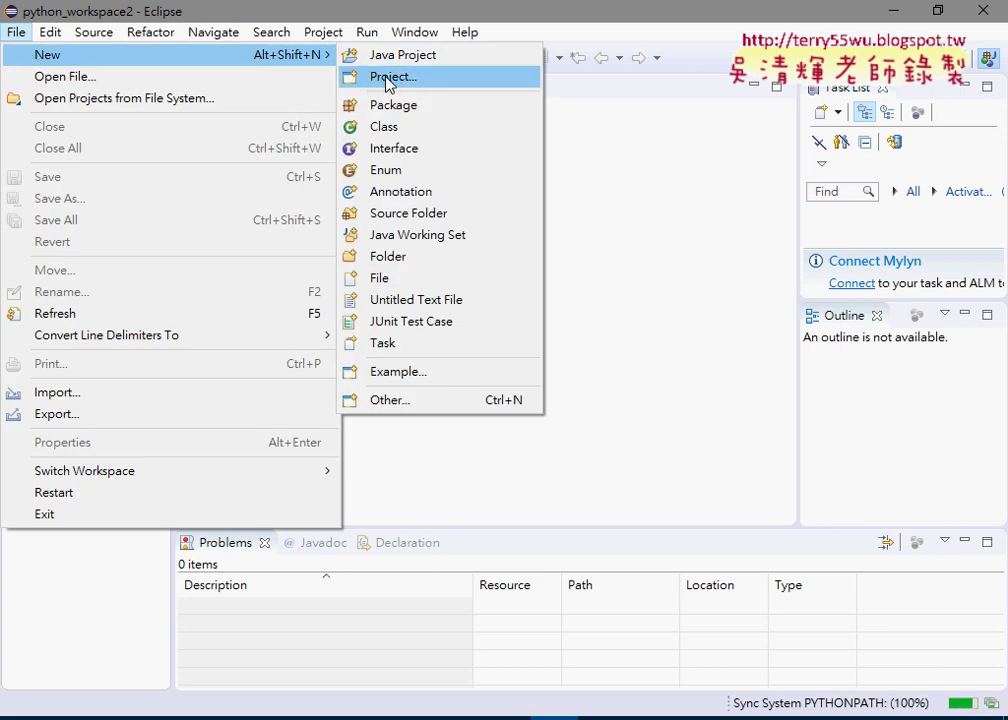
click(402, 400)
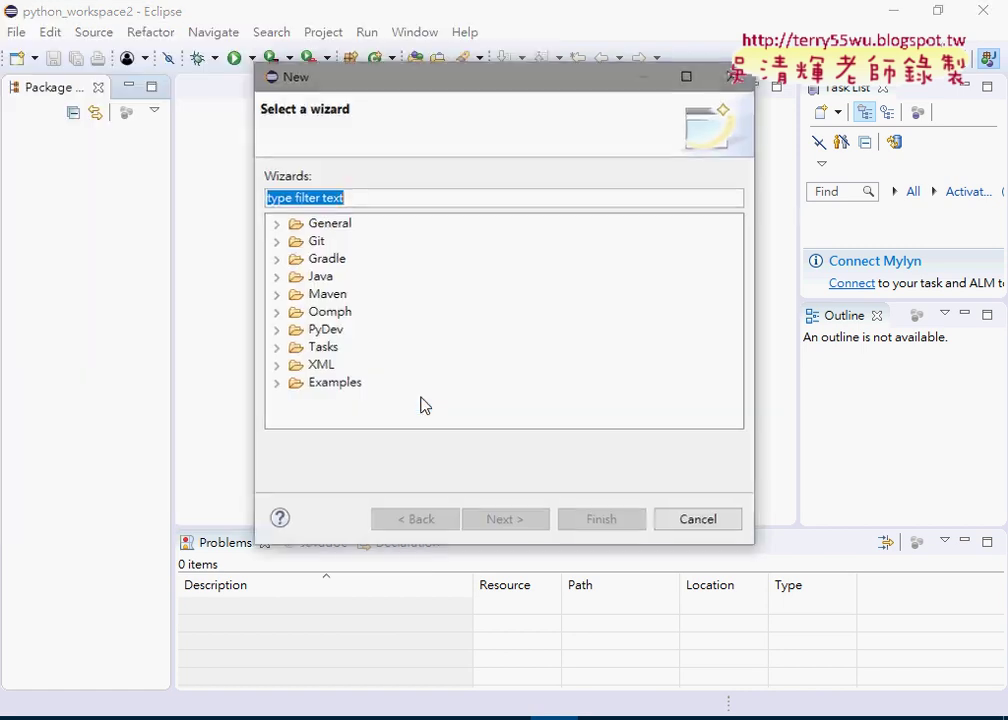
click(281, 333)
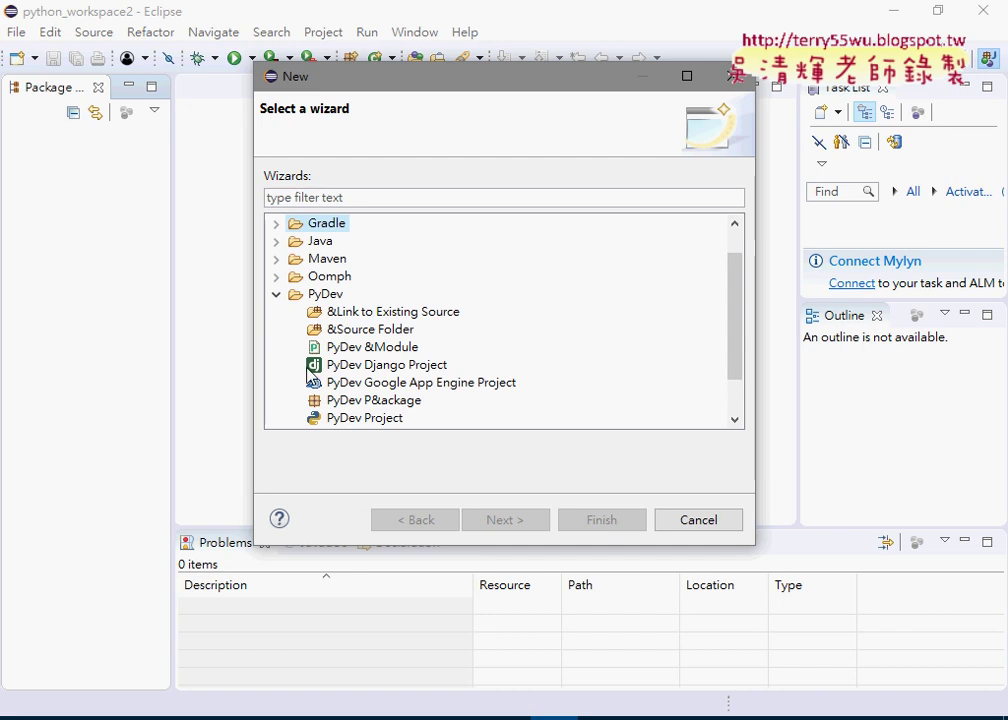
click(358, 420)
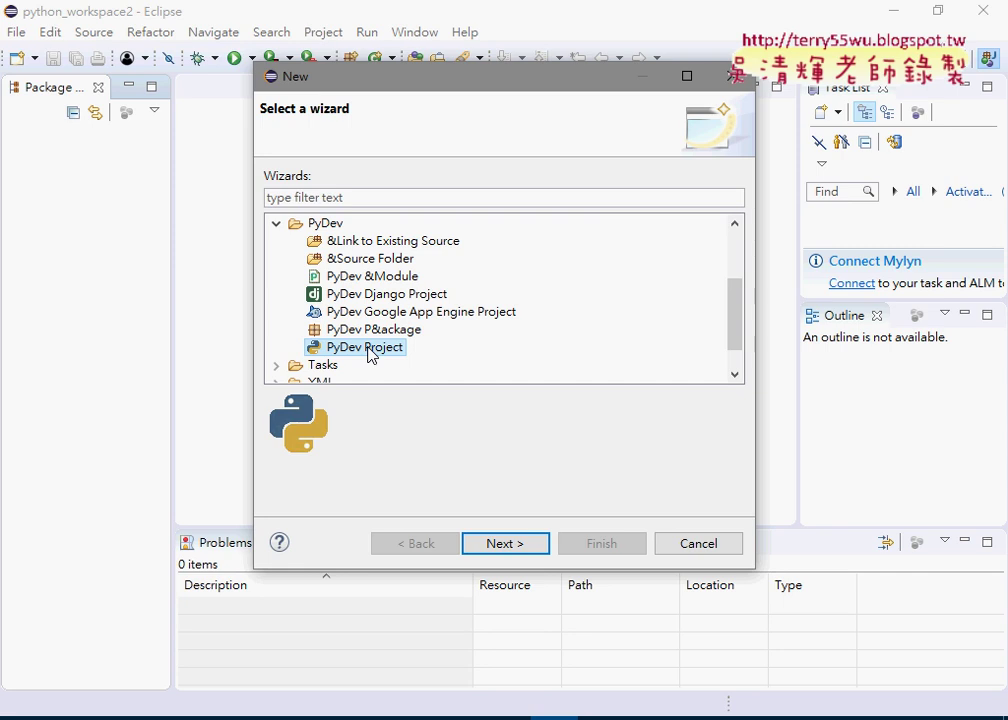
click(704, 544)
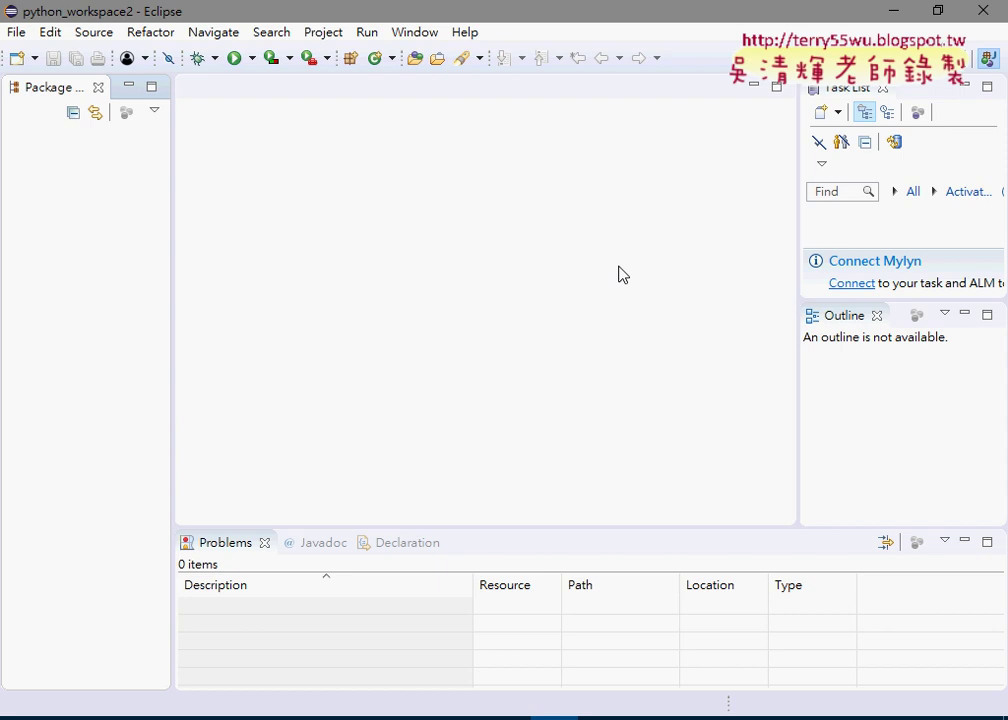
Step: Open the General Workspace page of the Eclipse preferences
click(428, 38)
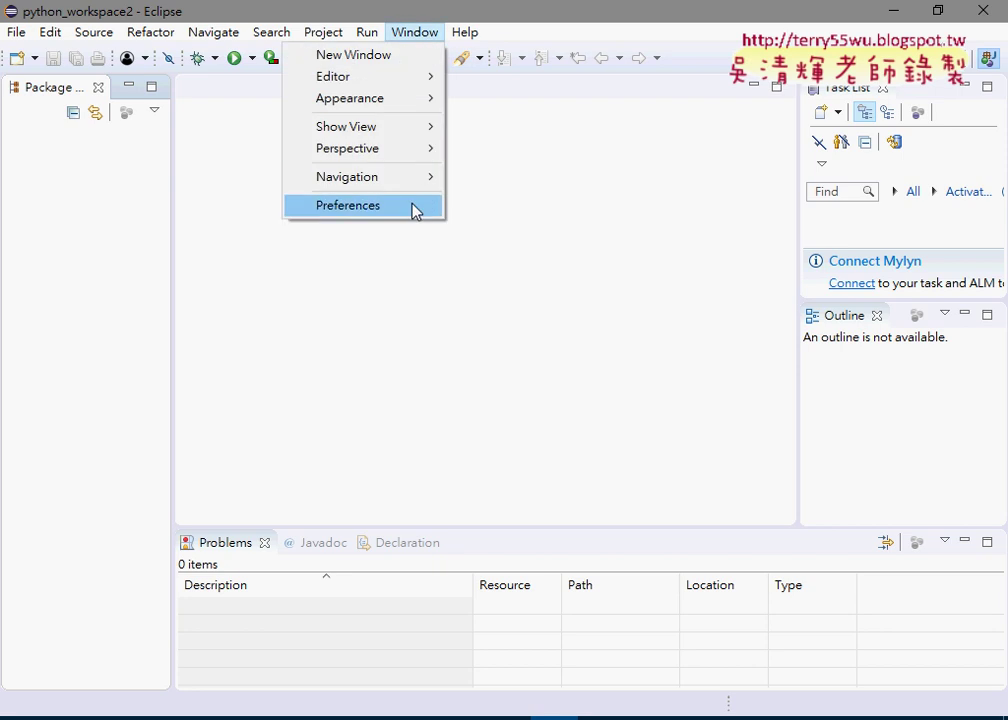
click(415, 207)
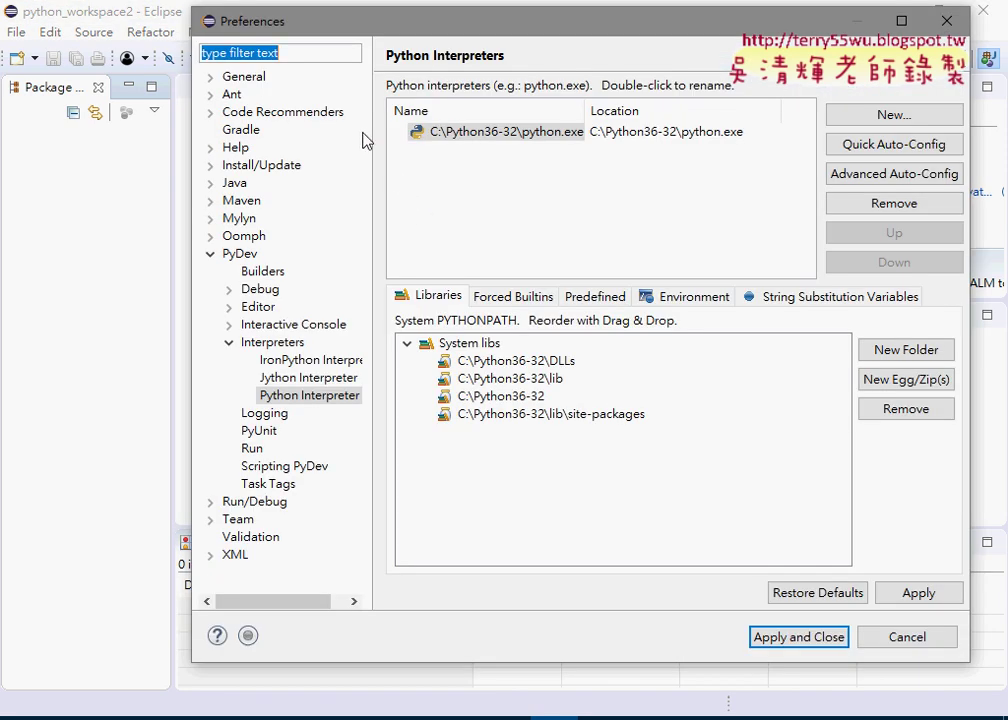
click(211, 77)
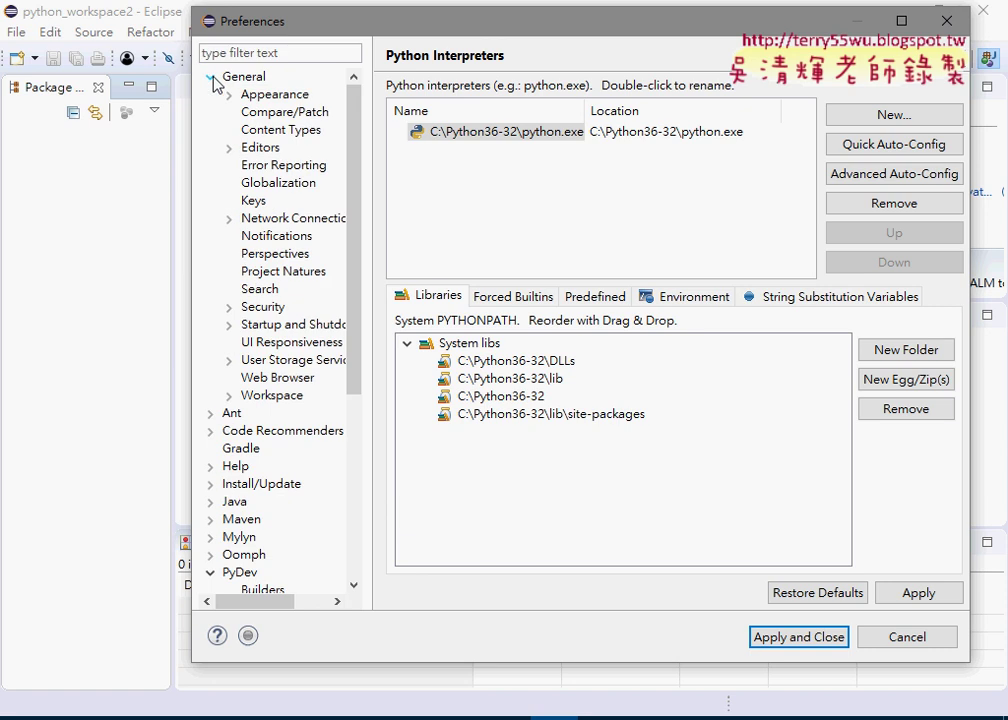
click(272, 397)
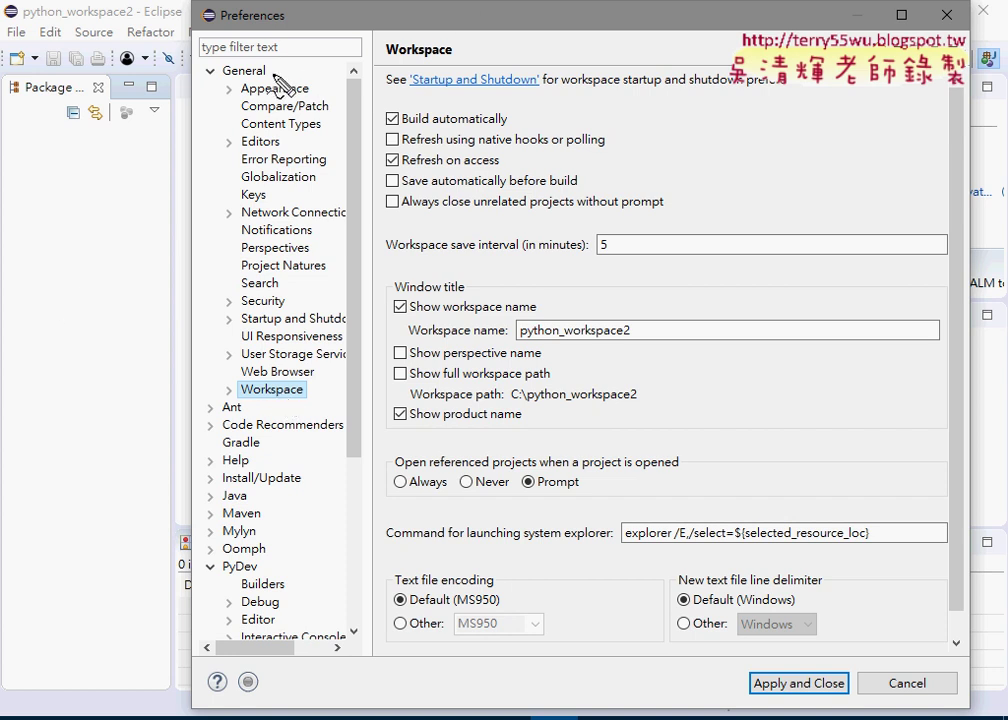
Step: Mark General, Workspace and the default MS950 text file encoding in red, then clear the marks
drag(272, 60, 270, 56)
mouse_move(300, 380)
mouse_down()
mouse_move(272, 404)
mouse_move(318, 384)
mouse_up()
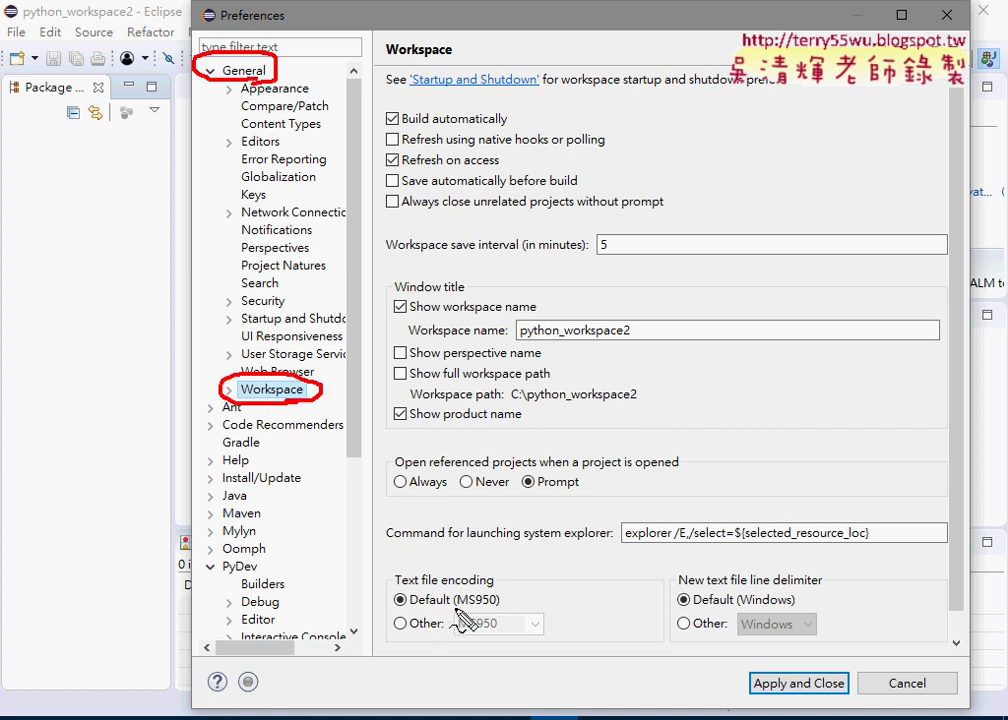
drag(456, 605, 491, 607)
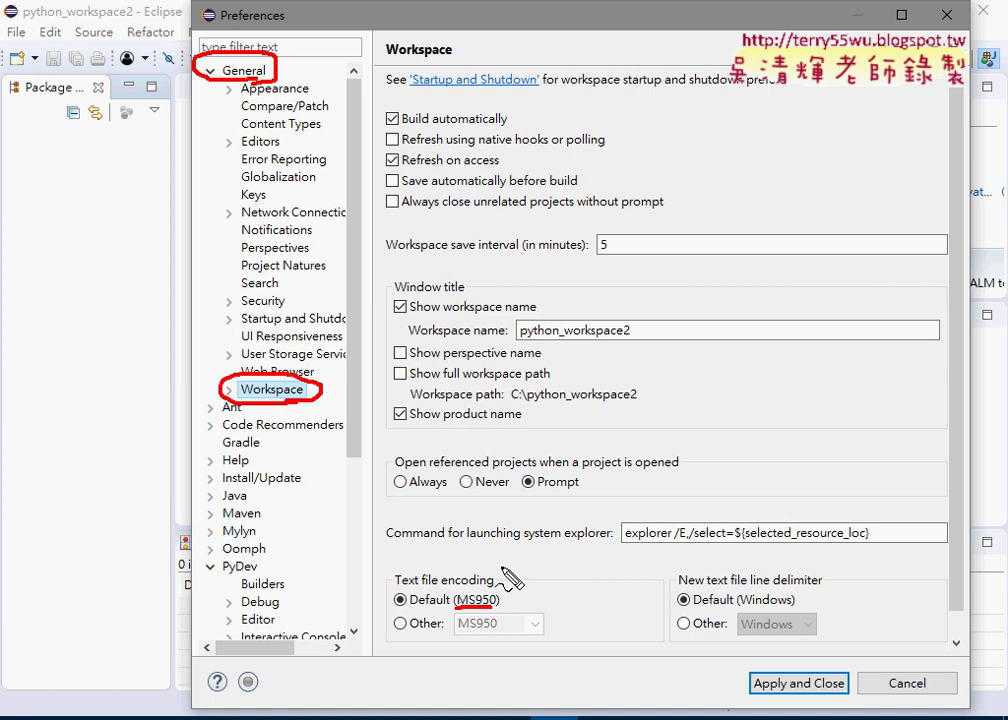
key(Escape)
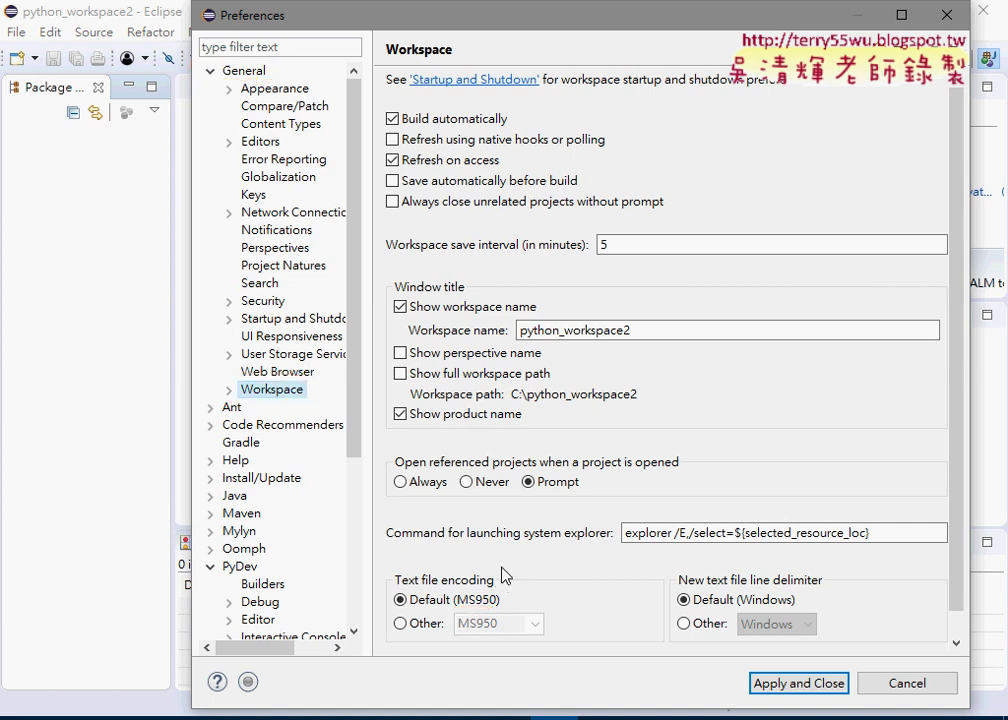
Step: Set the workspace's text file encoding to Other, UTF-8, and apply the preferences
click(401, 624)
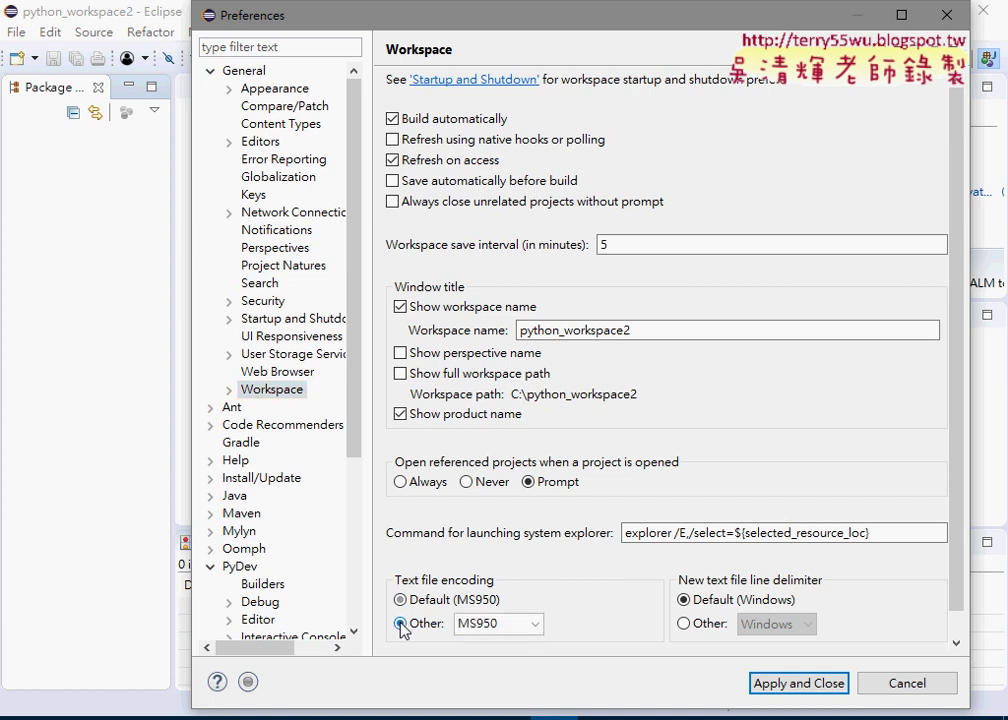
click(535, 624)
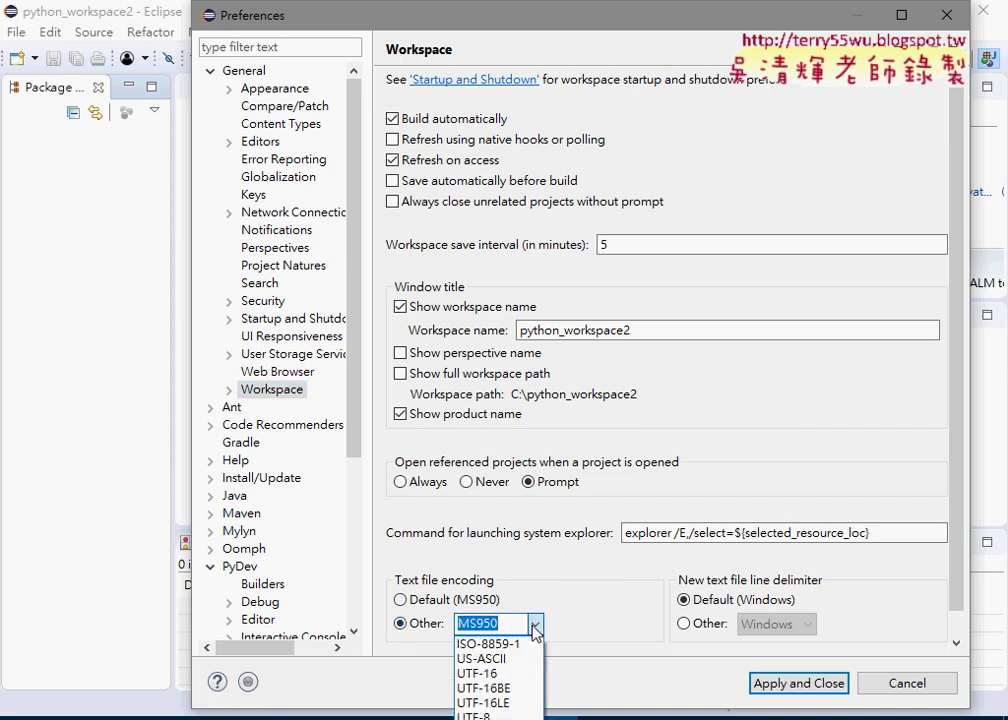
click(521, 714)
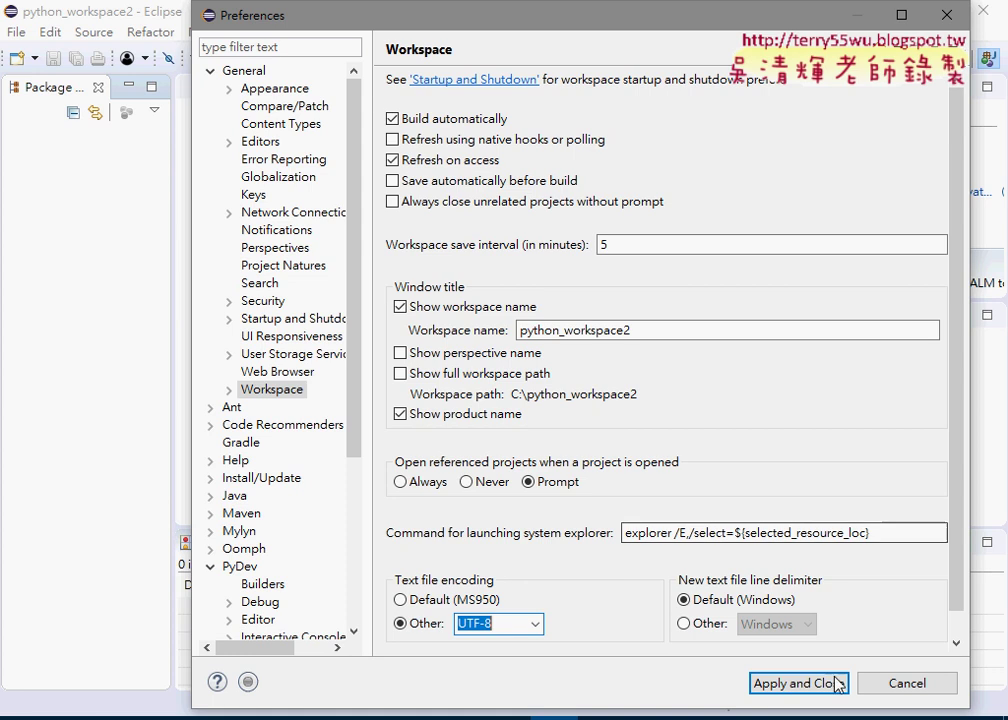
click(791, 685)
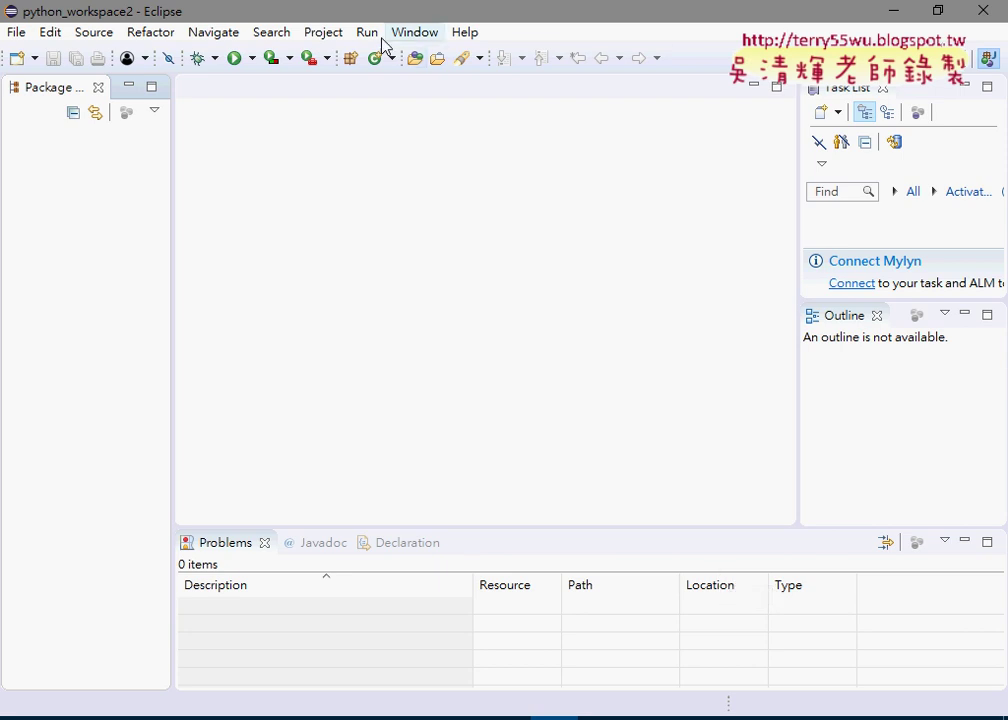
Step: Start a new PyDev Project and proceed to its project settings
click(413, 34)
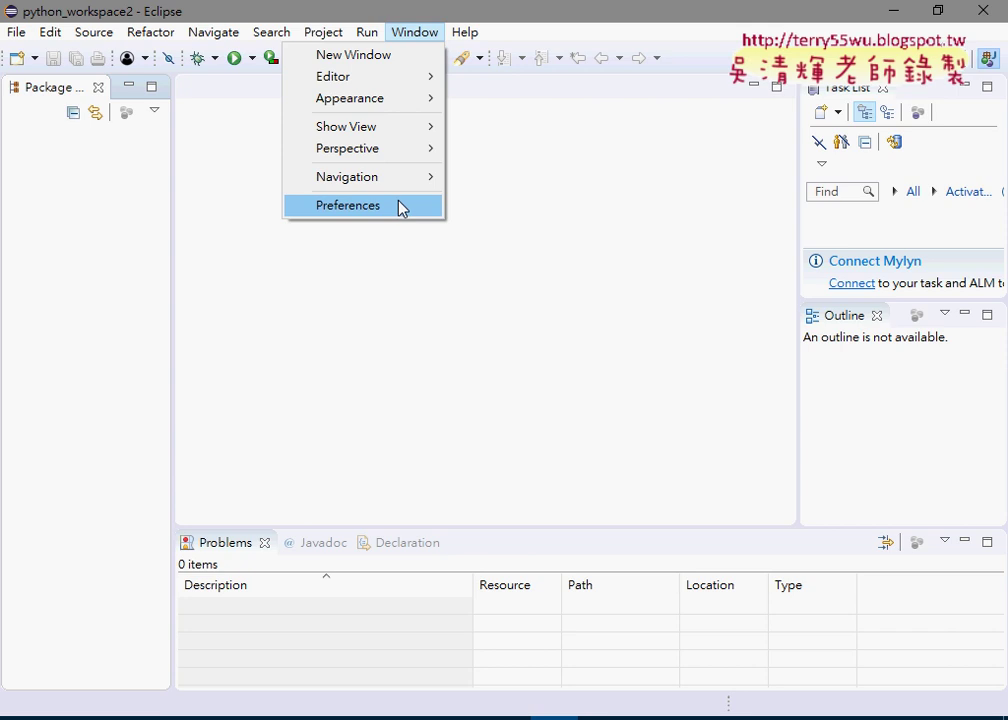
click(16, 32)
mouse_move(40, 55)
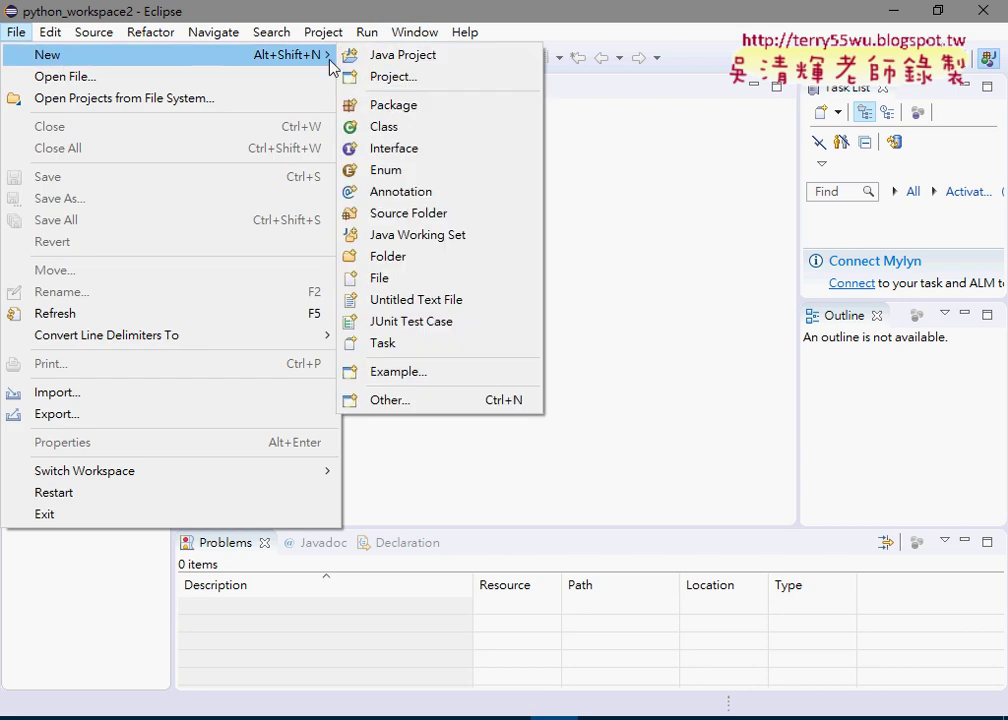
click(387, 404)
double_click(326, 329)
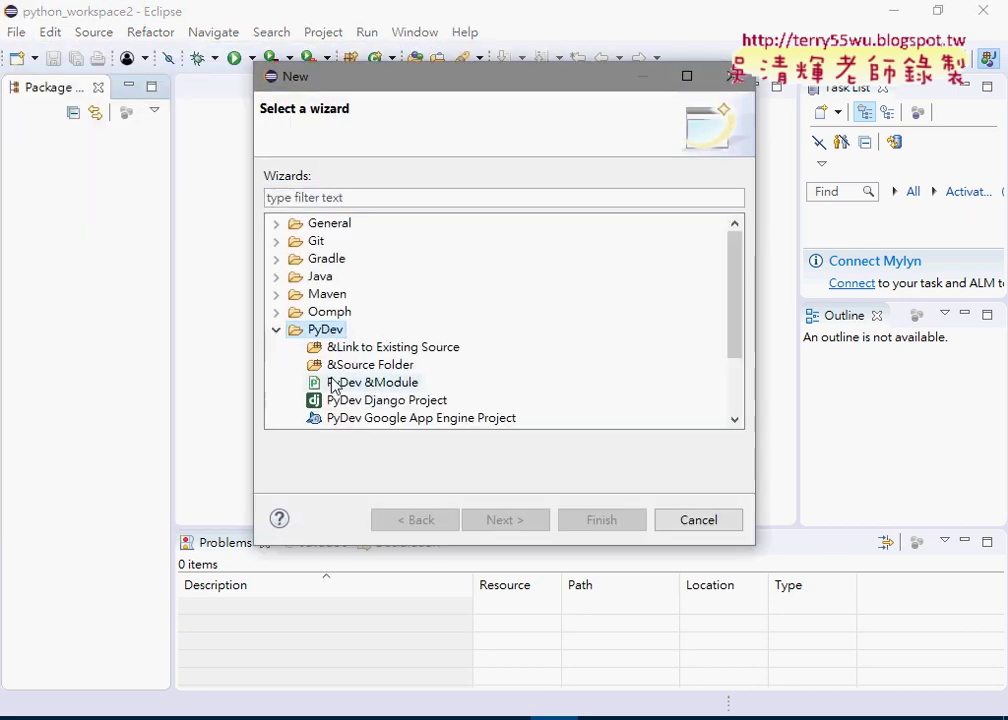
scroll(395, 412, down, 2)
click(387, 362)
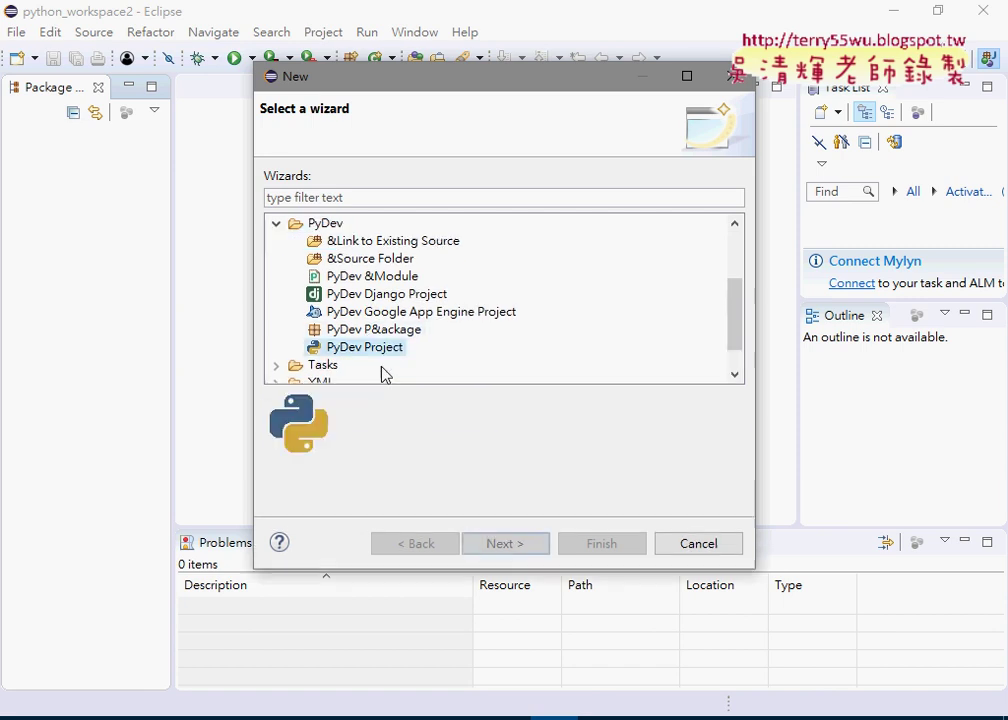
click(506, 542)
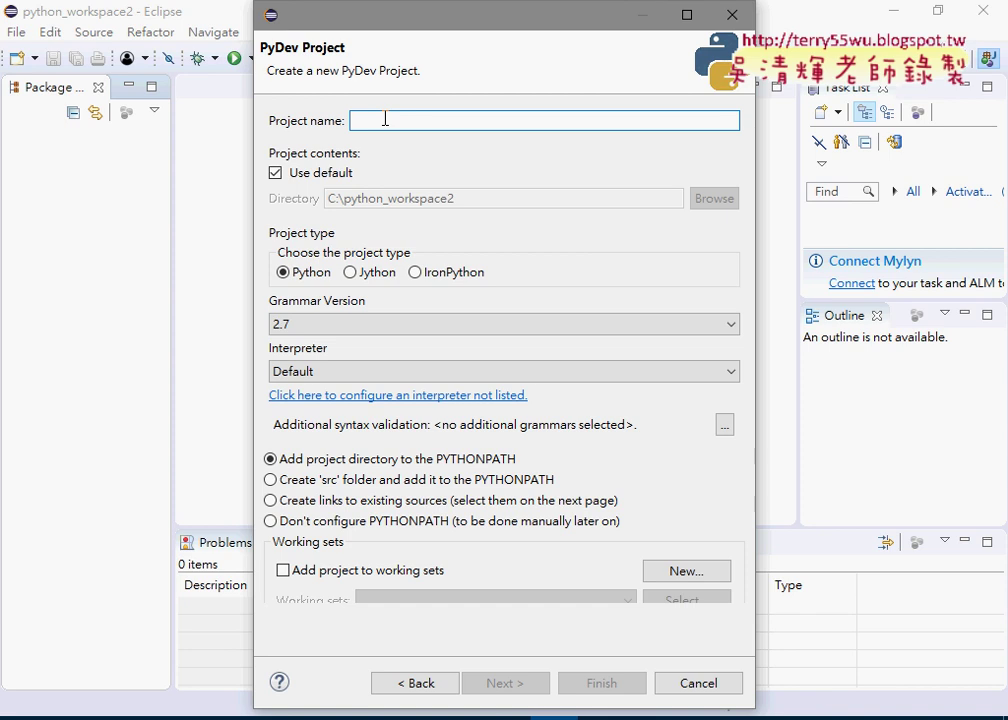
Step: Name the project test, with grammar version 3.6 and a 'src' folder created and added to the PYTHONPATH
text(ㄊㄧ)
key(Escape)
text(test)
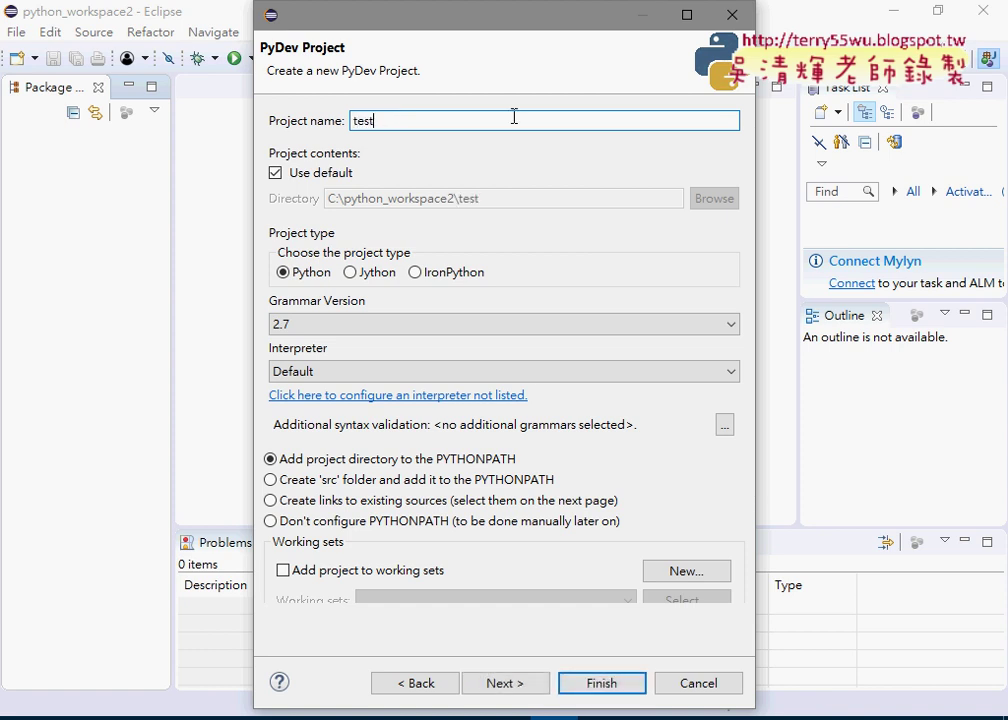
click(420, 324)
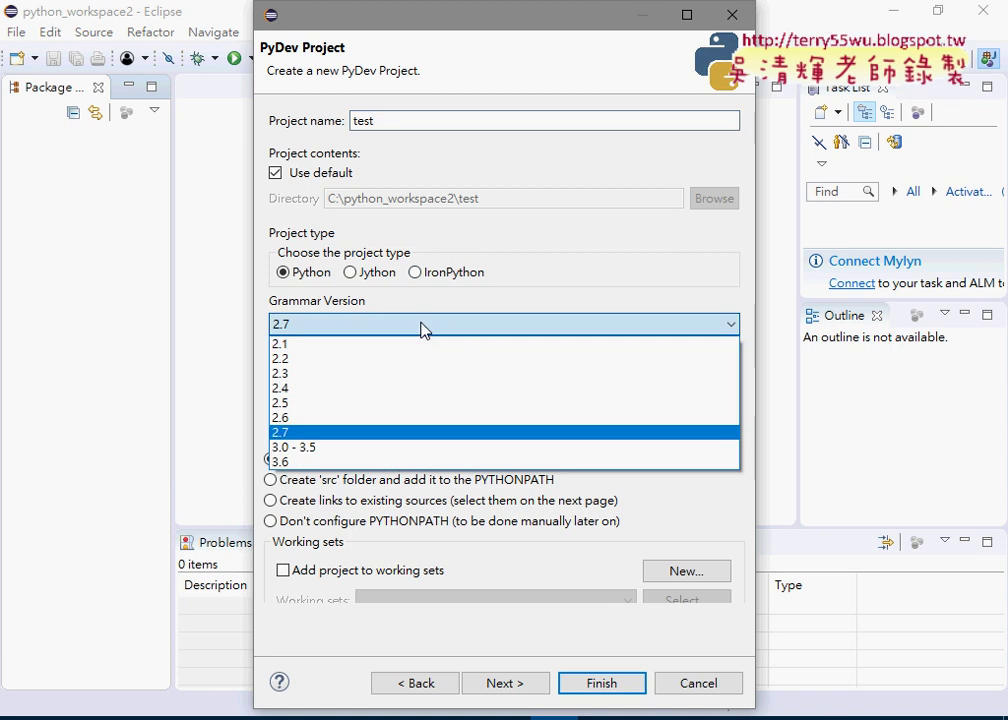
click(406, 462)
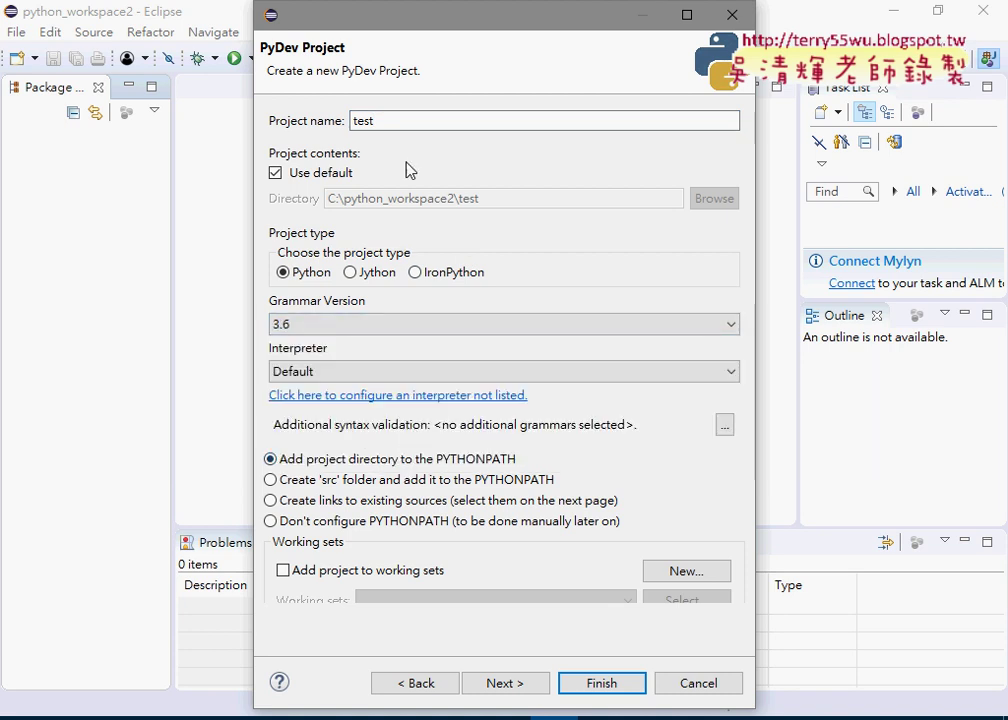
click(394, 119)
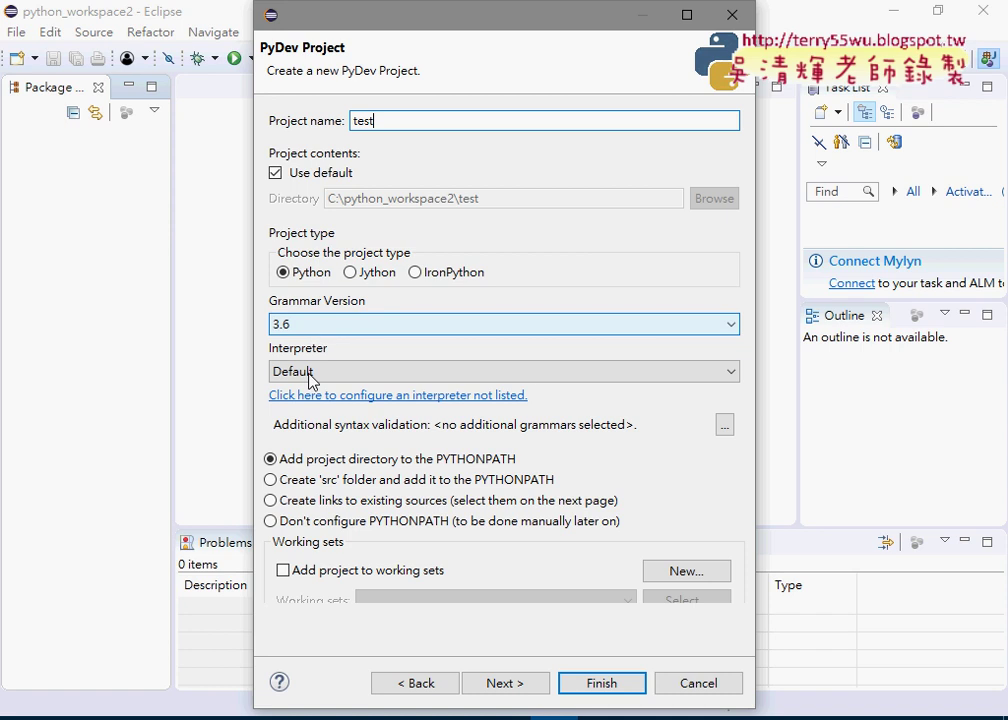
click(270, 482)
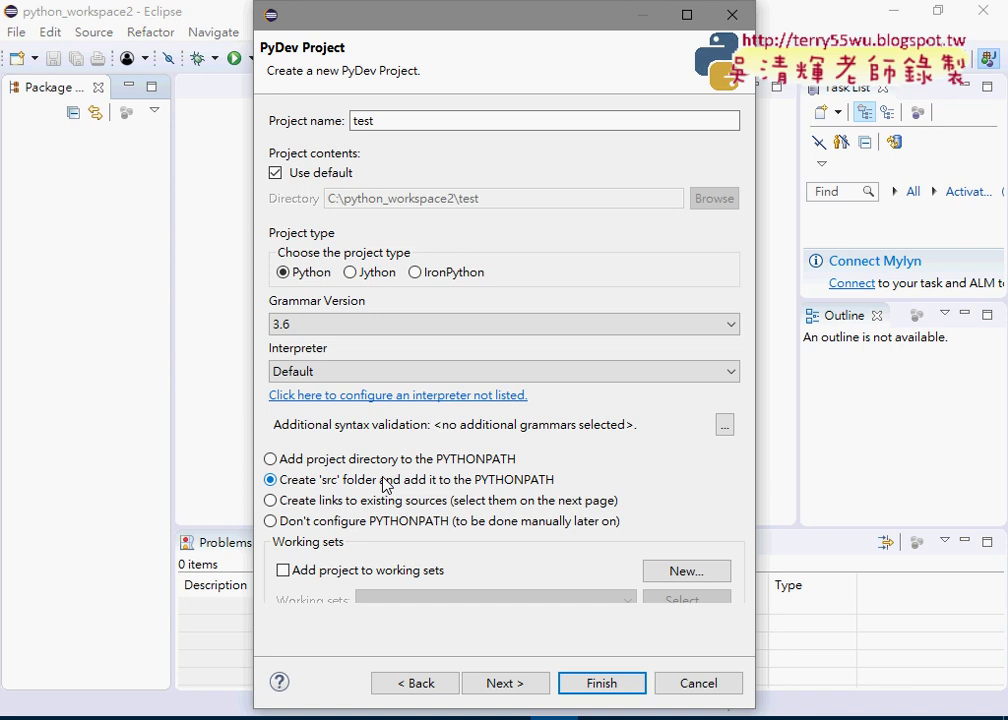
Step: Mark the project name, the grammar version and the 'src' folder option in red, then clear the marks
mouse_move(365, 138)
mouse_down()
mouse_move(265, 140)
mouse_move(385, 142)
mouse_up()
mouse_move(298, 339)
mouse_down()
mouse_move(282, 342)
mouse_move(322, 341)
mouse_up()
mouse_move(350, 492)
mouse_down()
mouse_move(260, 492)
mouse_move(340, 495)
mouse_move(326, 500)
mouse_up()
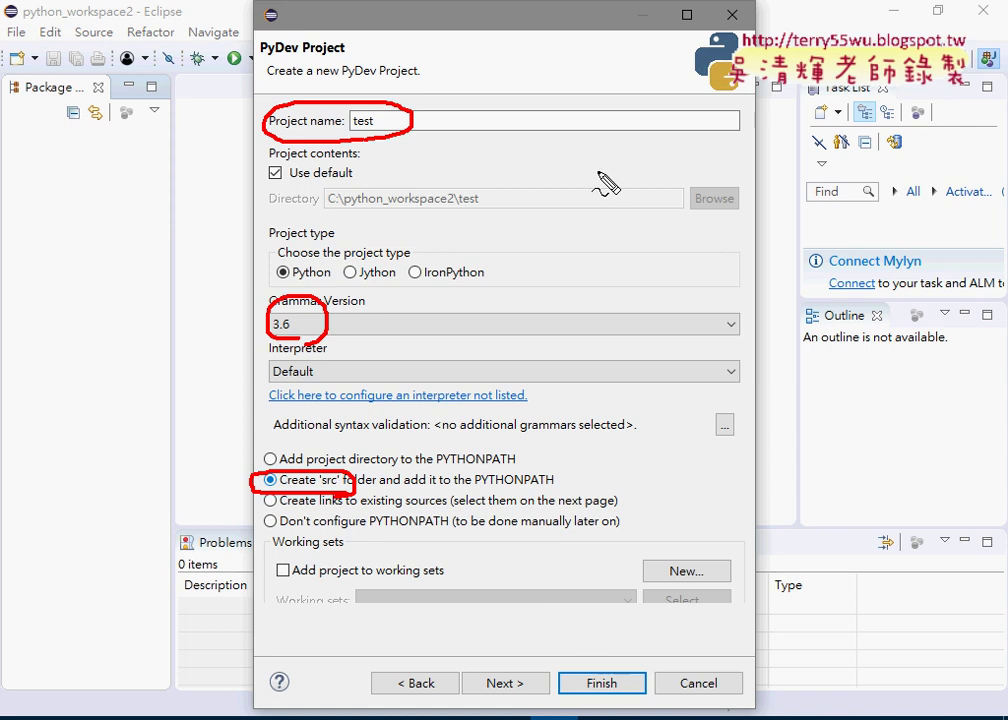
key(Escape)
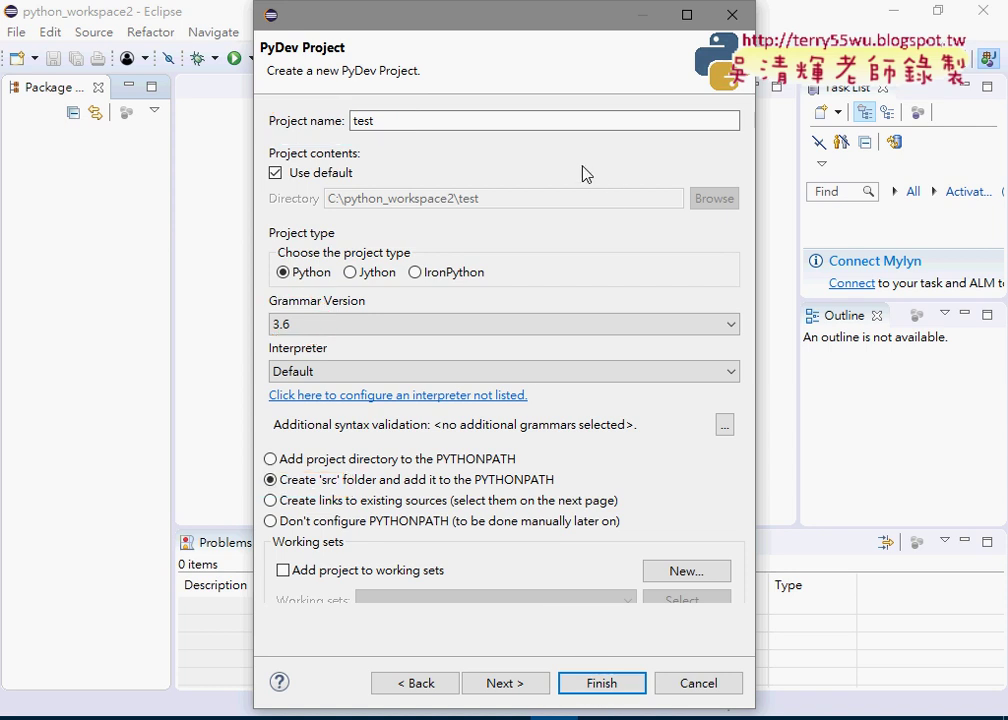
Step: Create the project without opening the PyDev perspective, and expand it to select its src folder
click(598, 686)
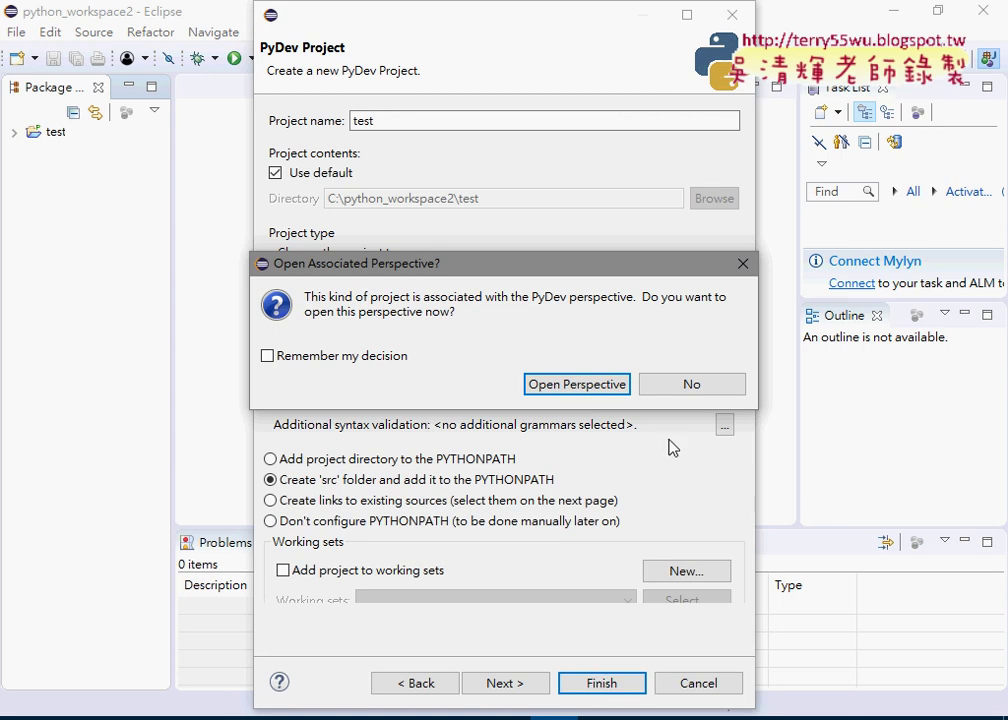
click(670, 400)
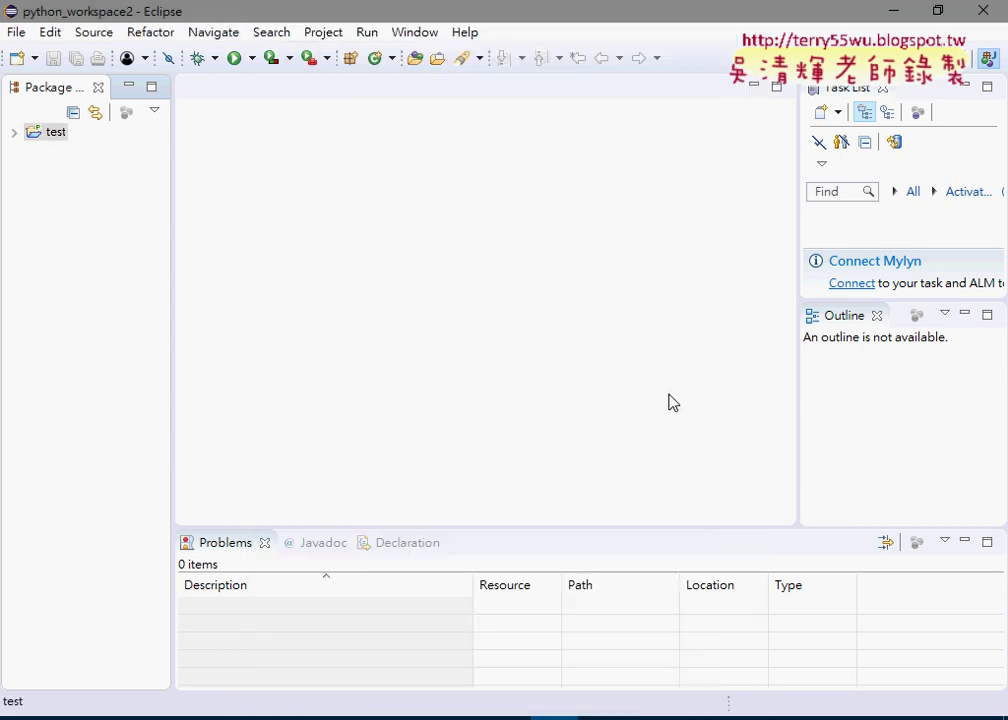
click(17, 132)
click(64, 156)
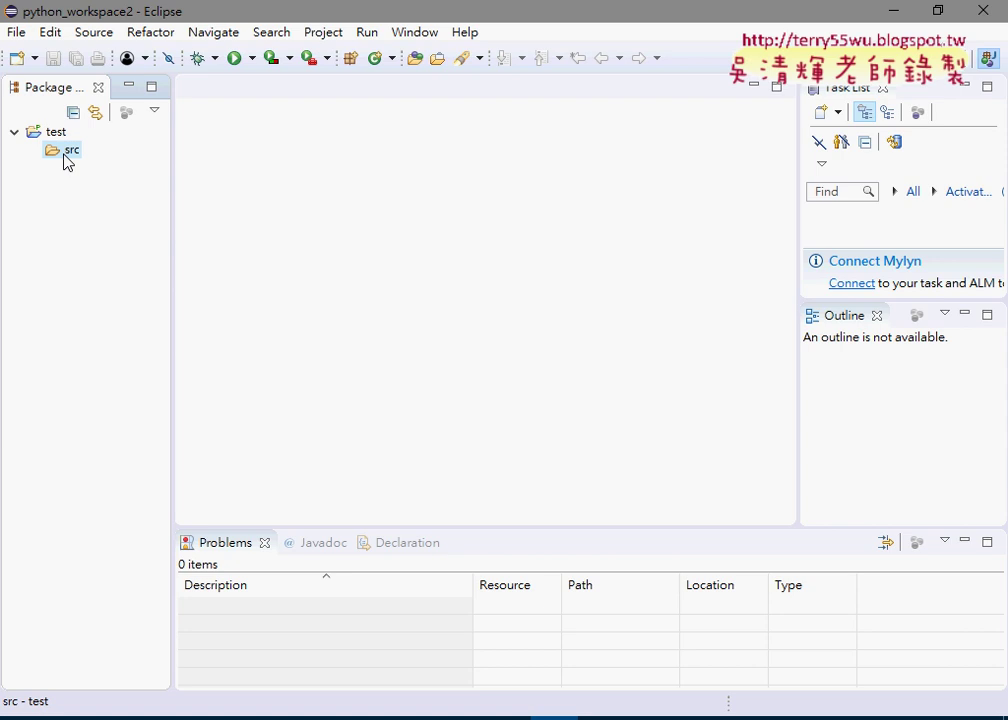
right_click(67, 161)
mouse_move(142, 160)
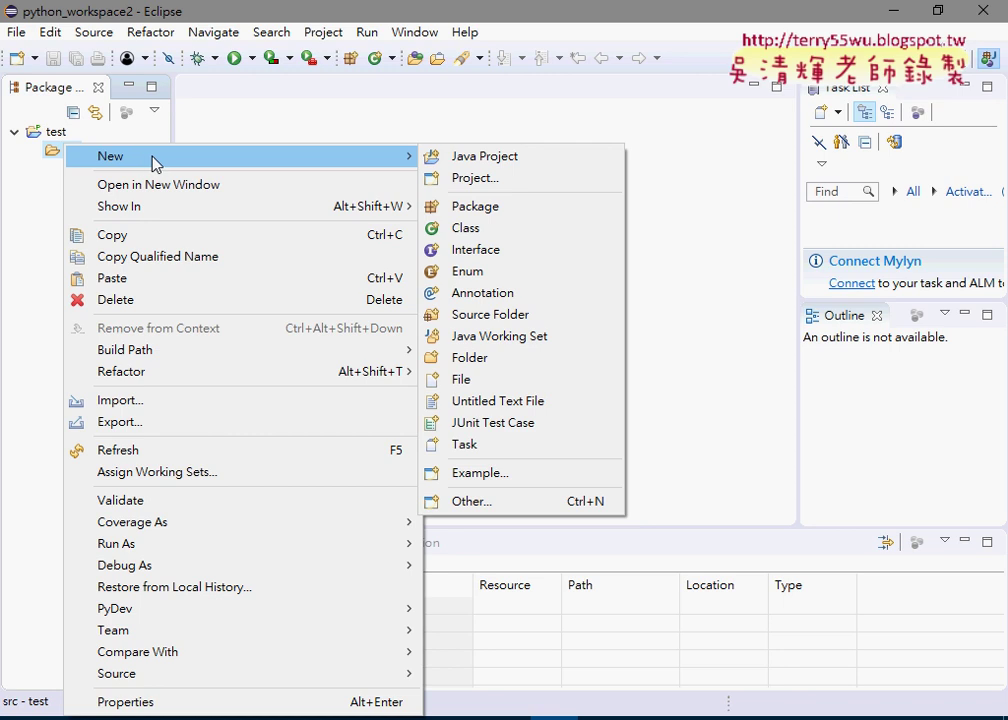
click(518, 517)
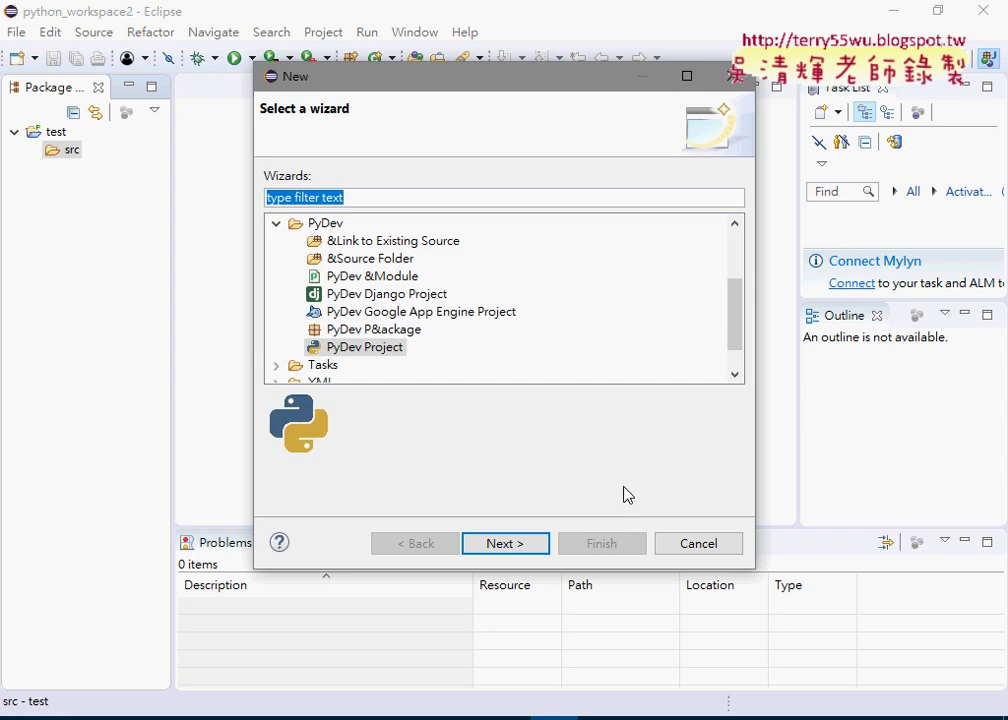
click(382, 281)
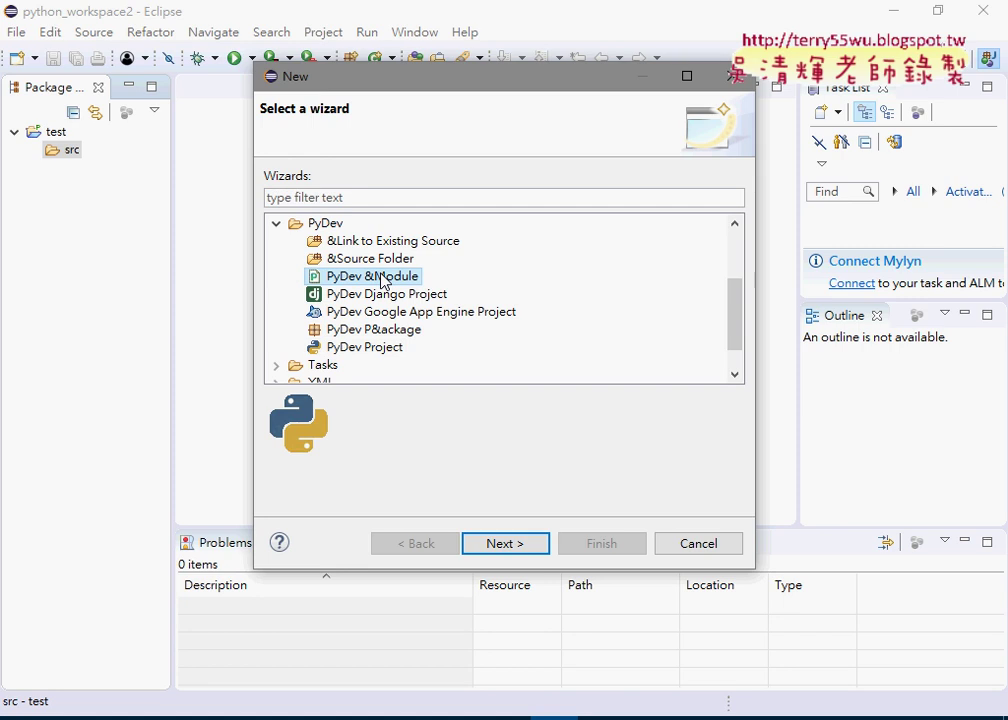
click(525, 548)
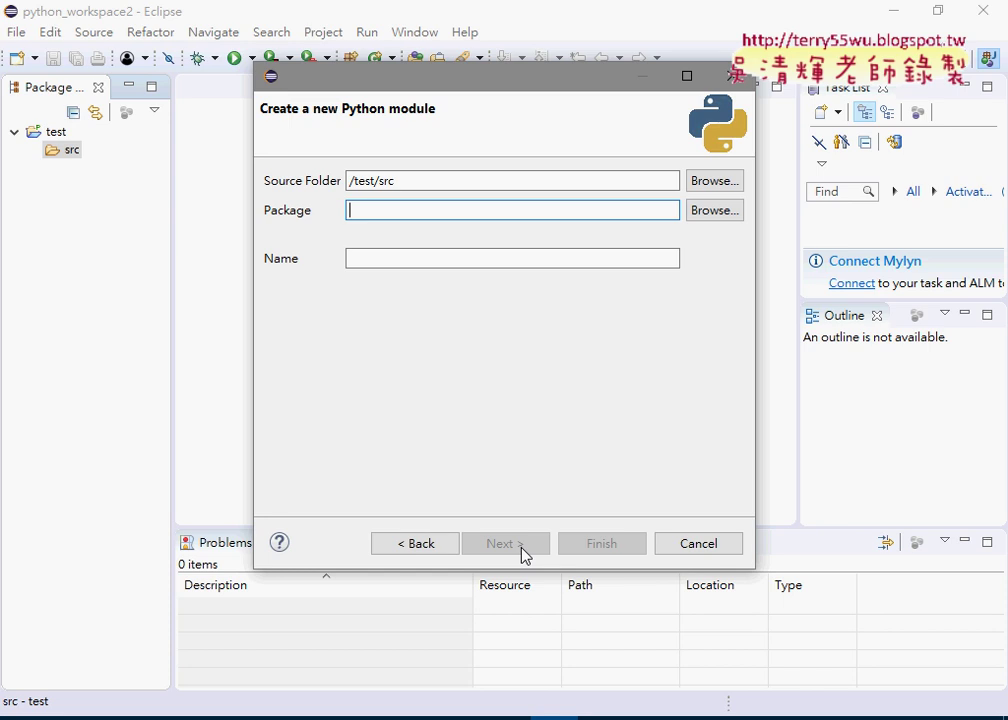
click(459, 258)
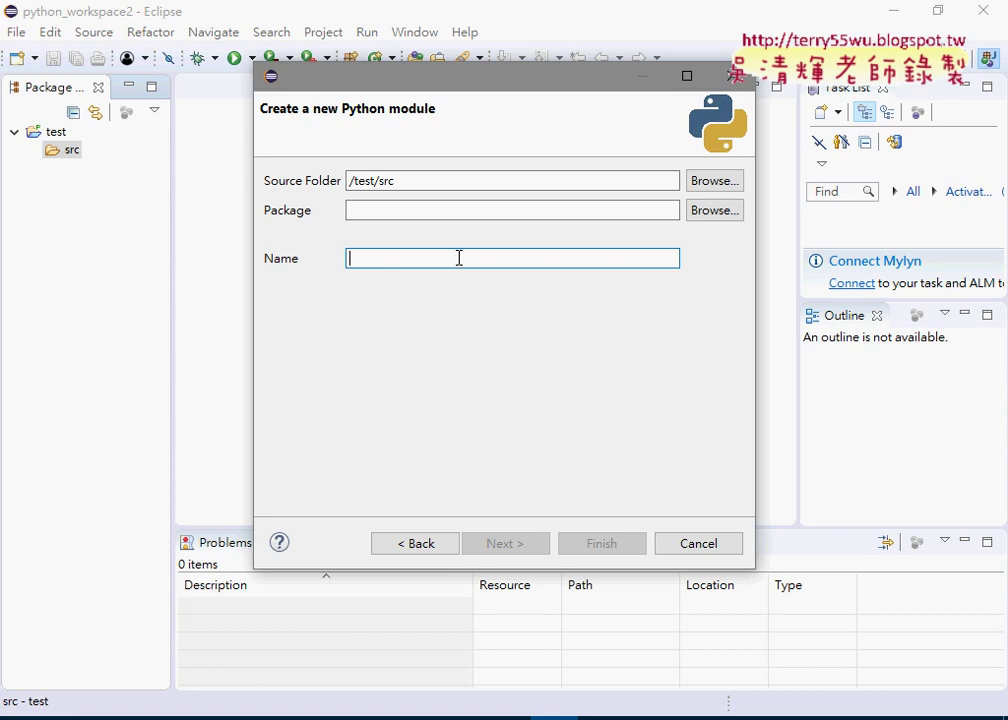
text(s)
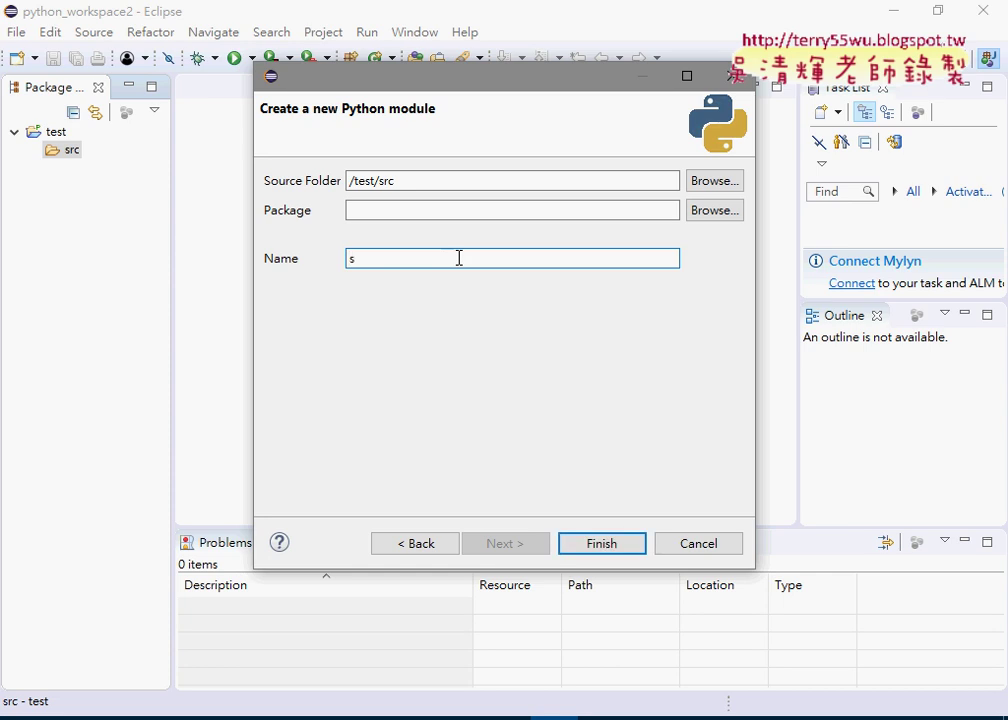
text(um)
click(699, 543)
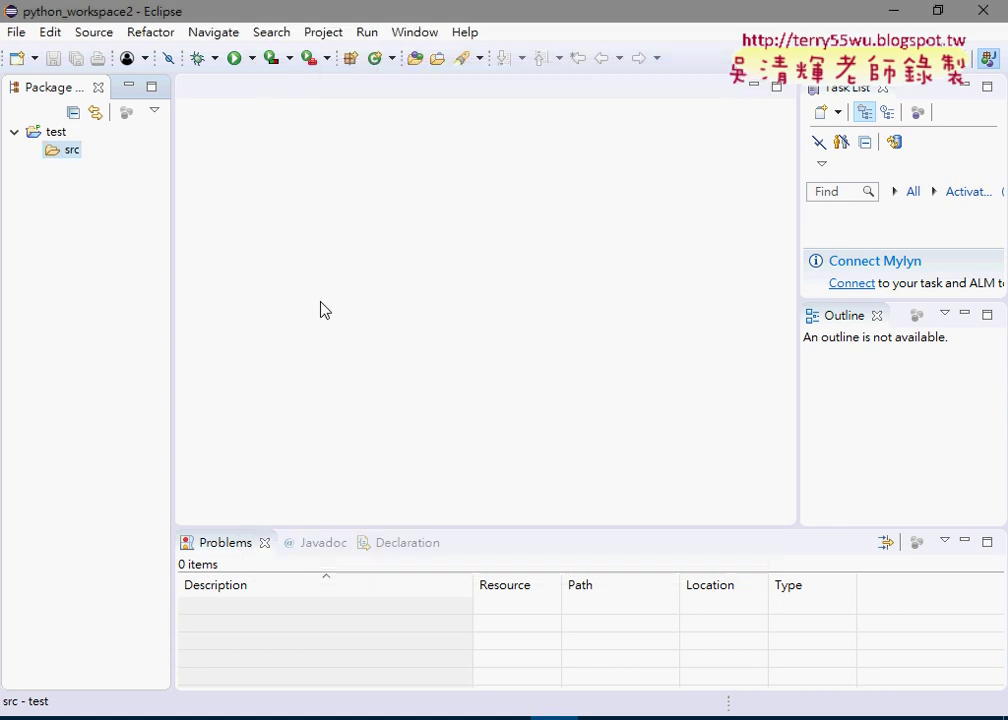
Step: Create a PyDev module named sum in the src folder without a template, and accept the default Eclipse preferences for PyDev
right_click(71, 149)
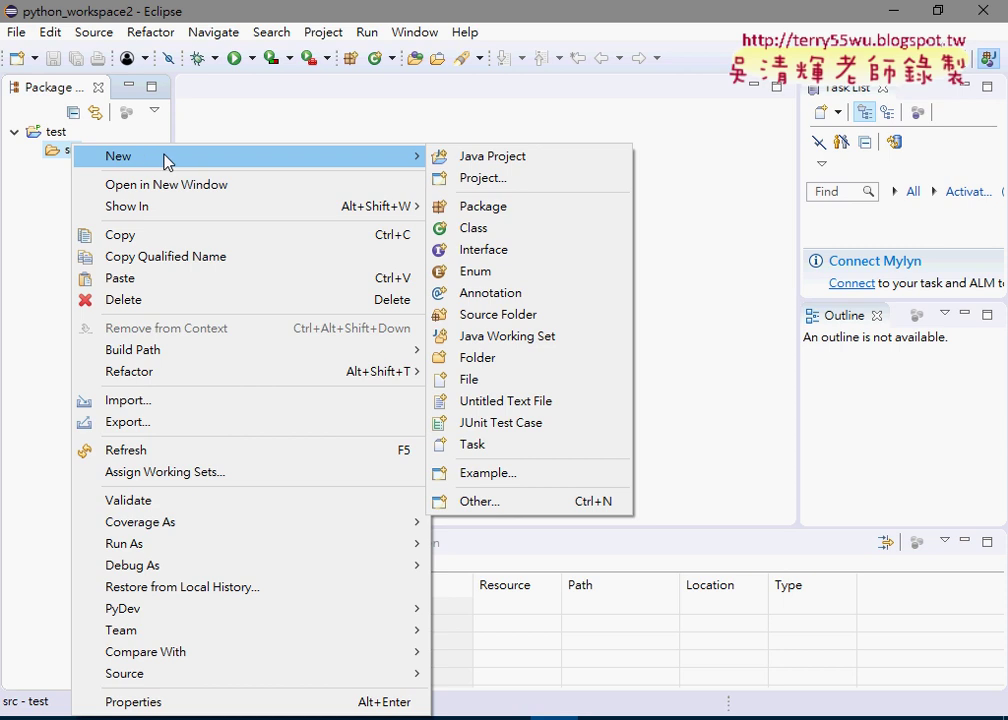
click(508, 502)
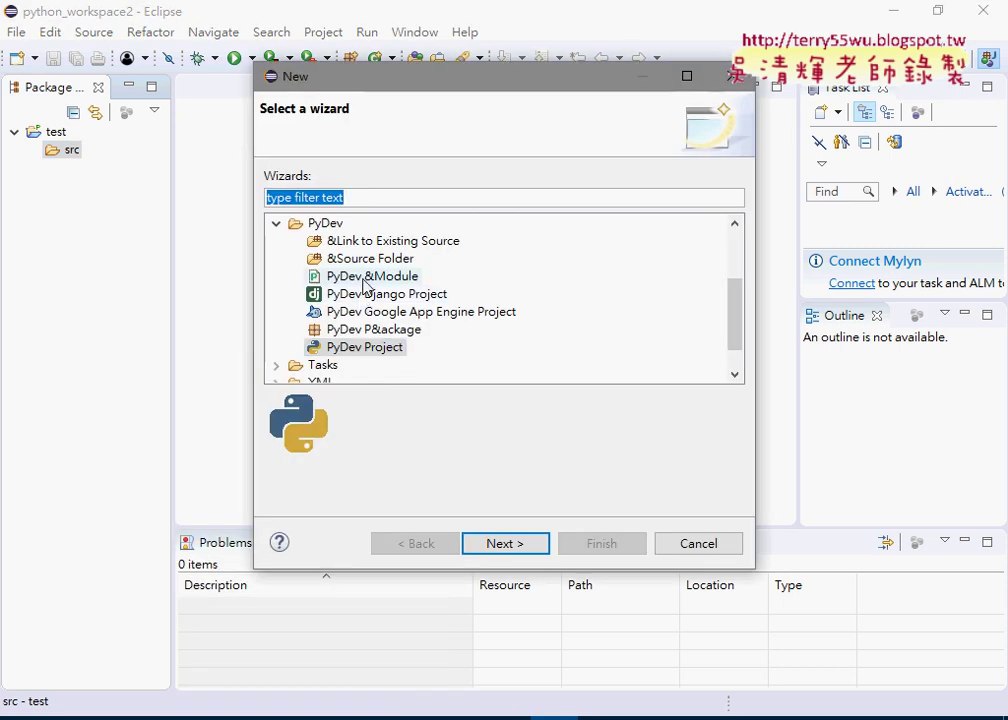
click(365, 278)
click(530, 547)
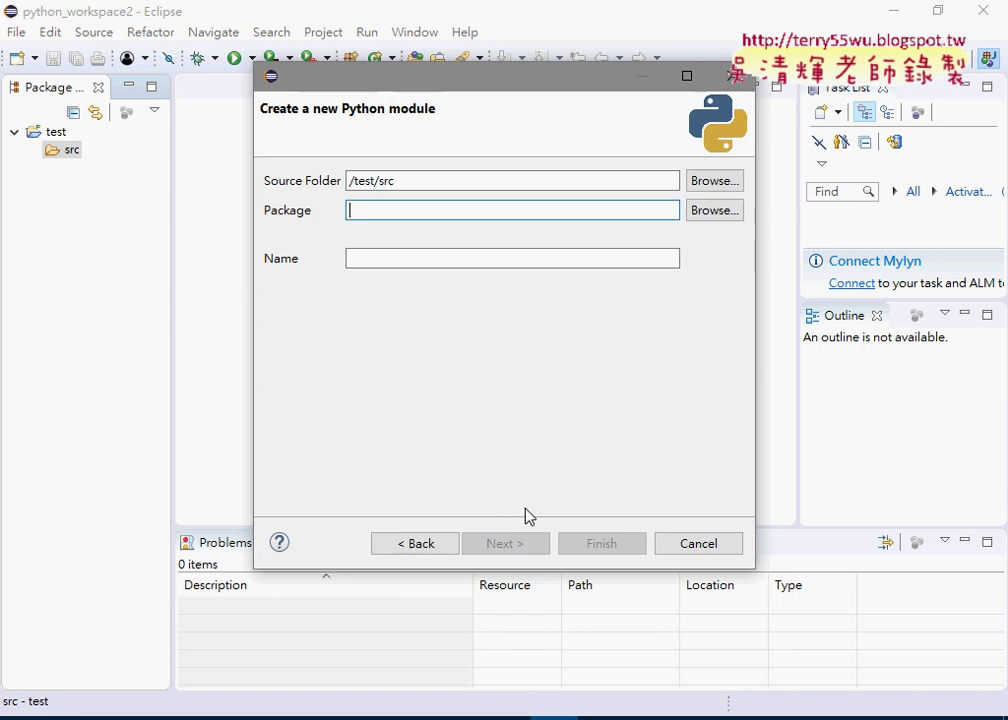
click(427, 259)
text(sum)
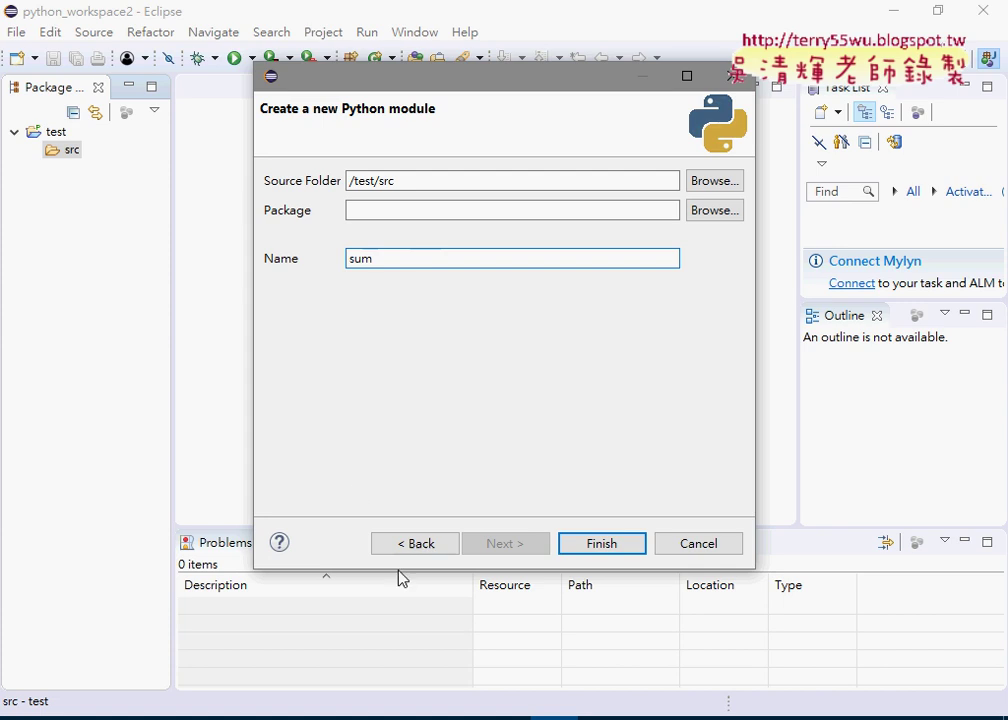
click(612, 543)
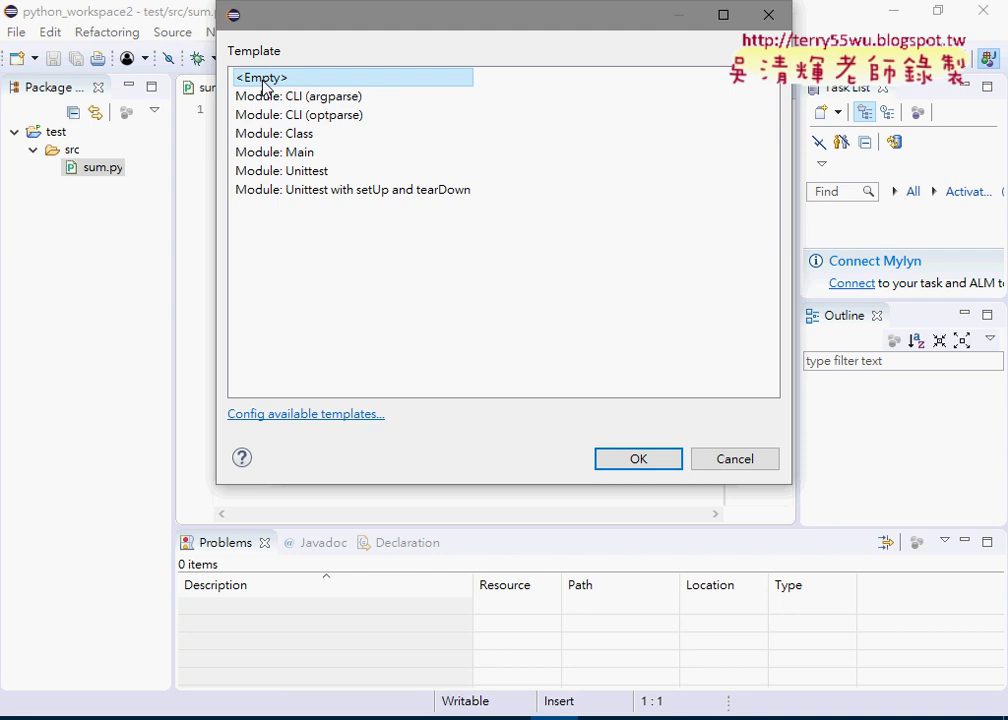
click(735, 460)
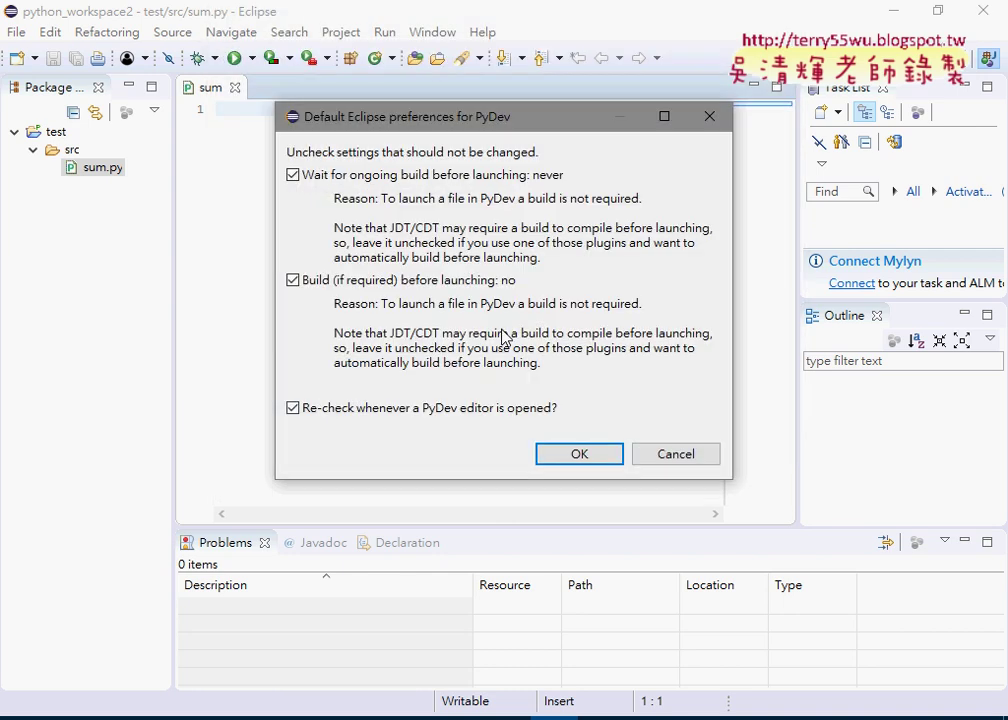
click(606, 457)
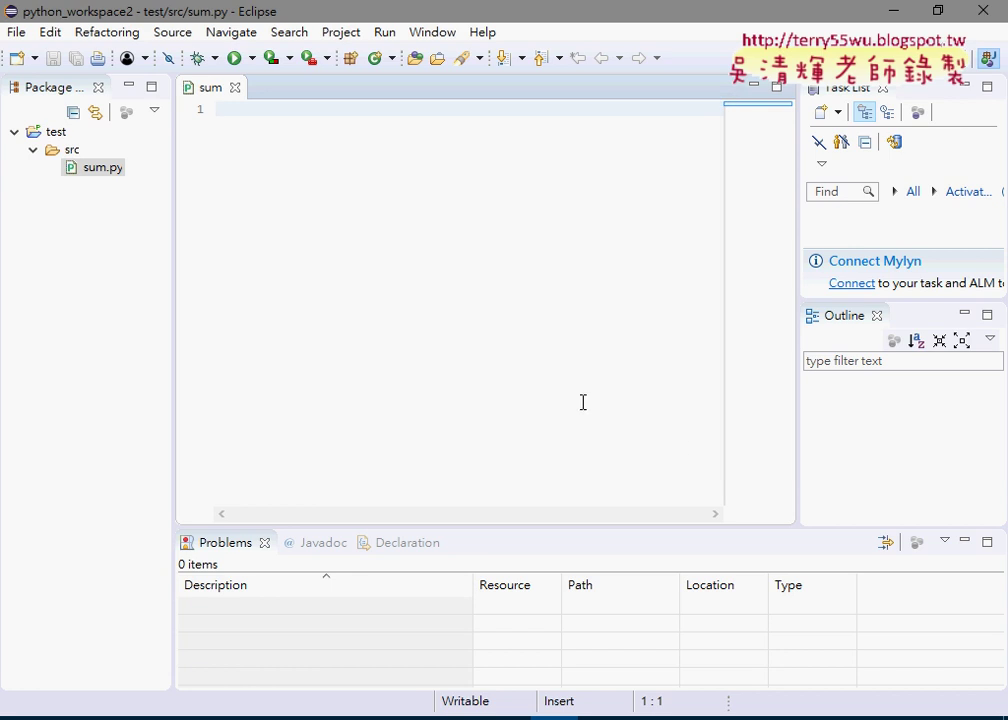
Step: Write the assignments a=5 and b=3 on the first two lines of sum.py
click(243, 110)
text(a)
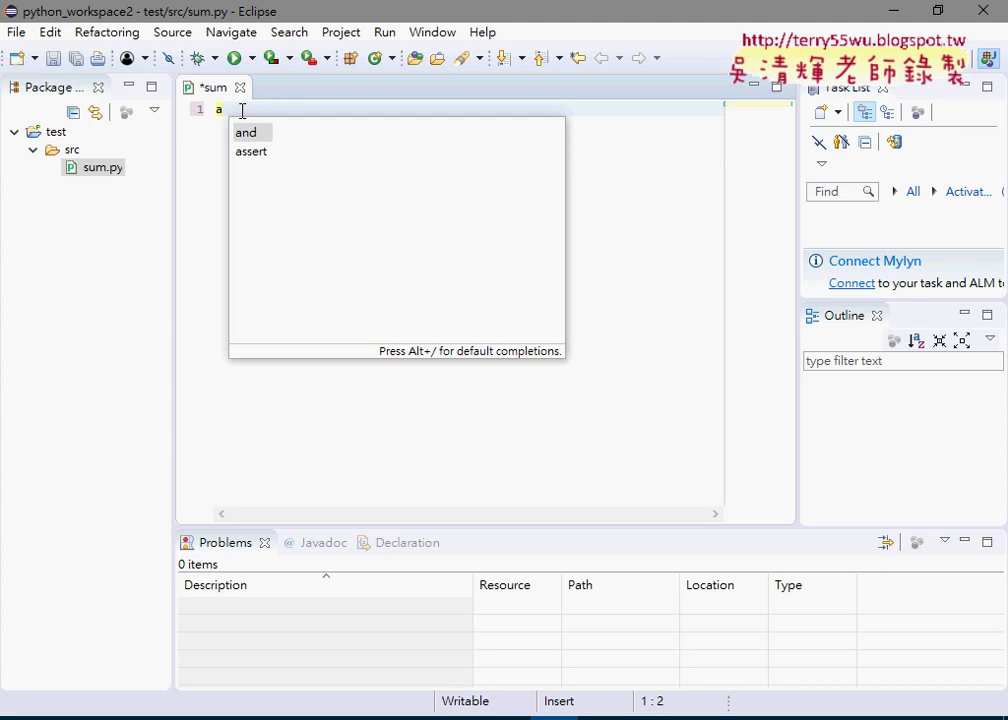
text(=5)
key(Return)
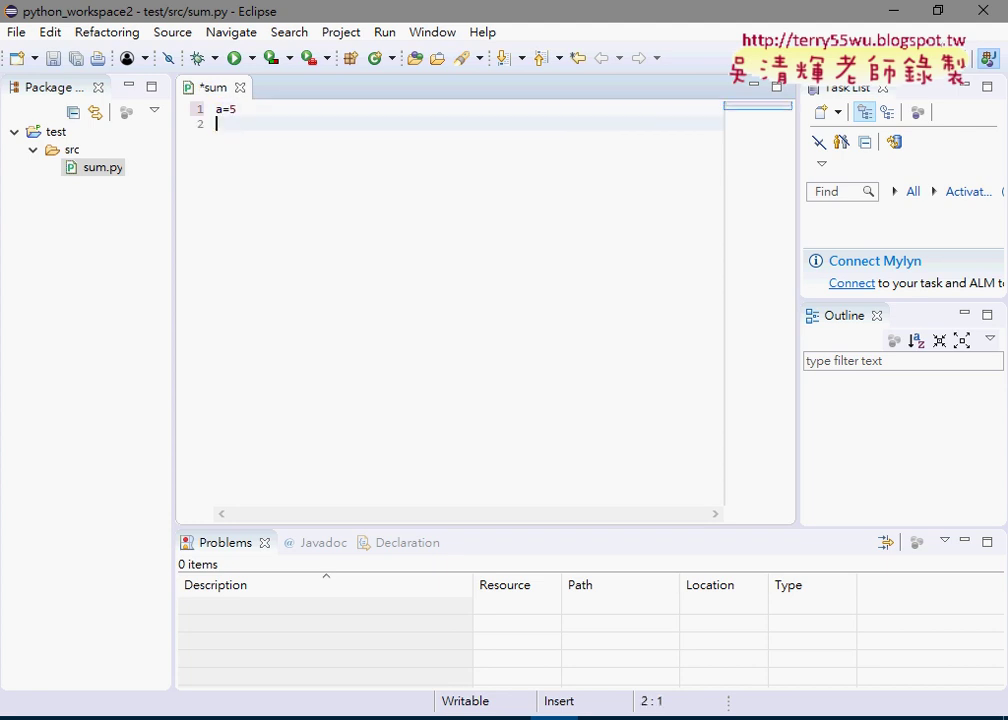
text(b)
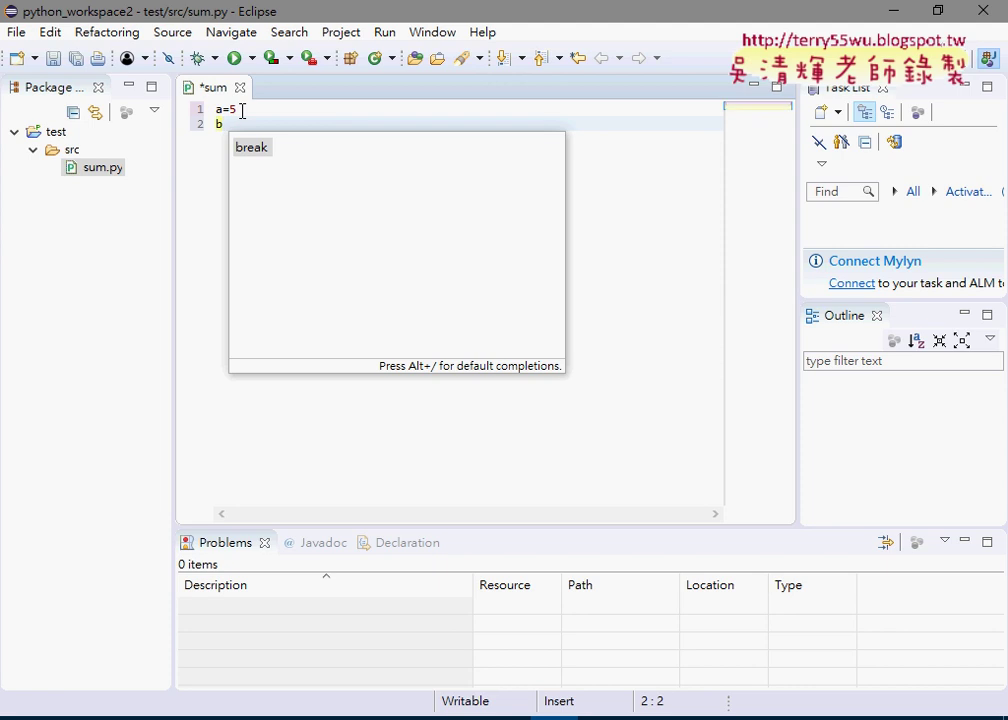
text(=3)
key(Return)
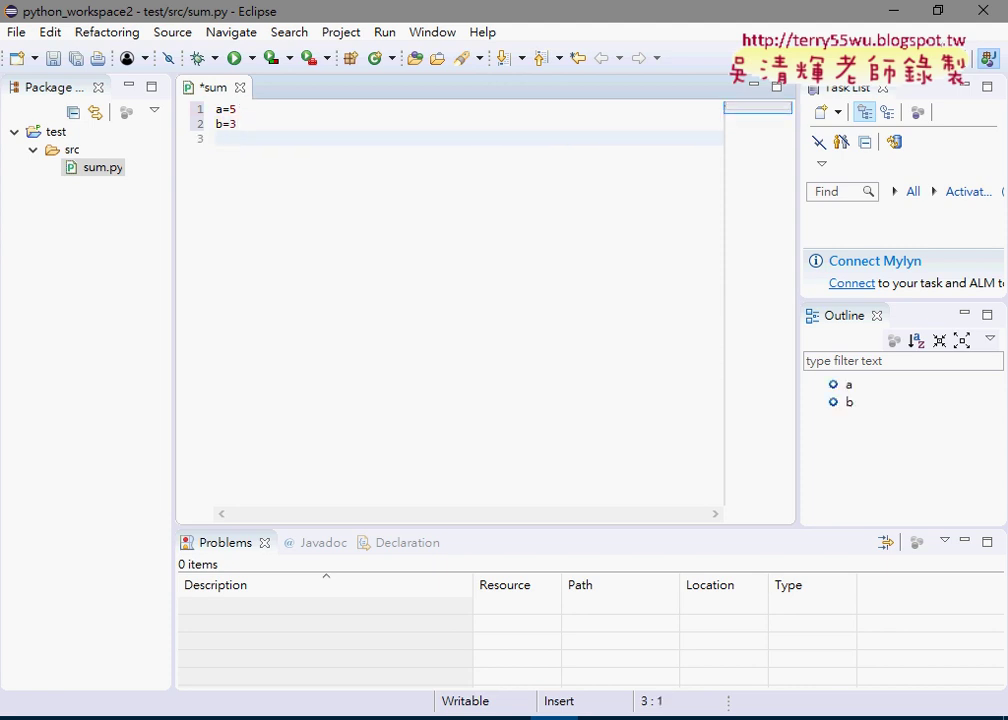
Step: Add the line sum=a+b below the two assignments, without any keyword autocompletion
text(sum=a+)
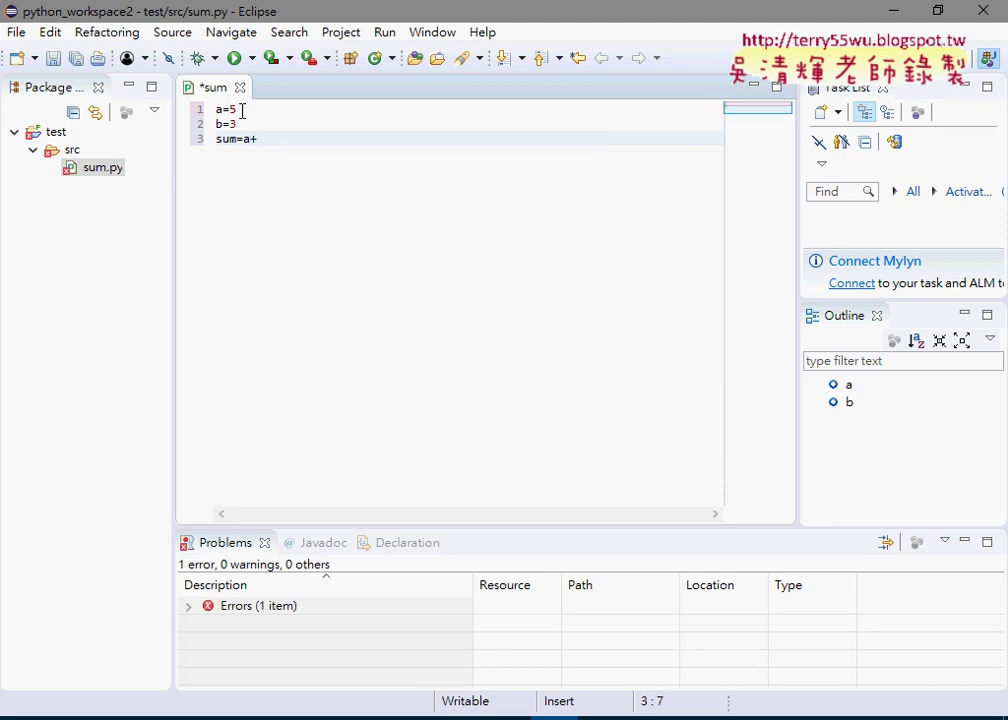
text(b)
key(Return)
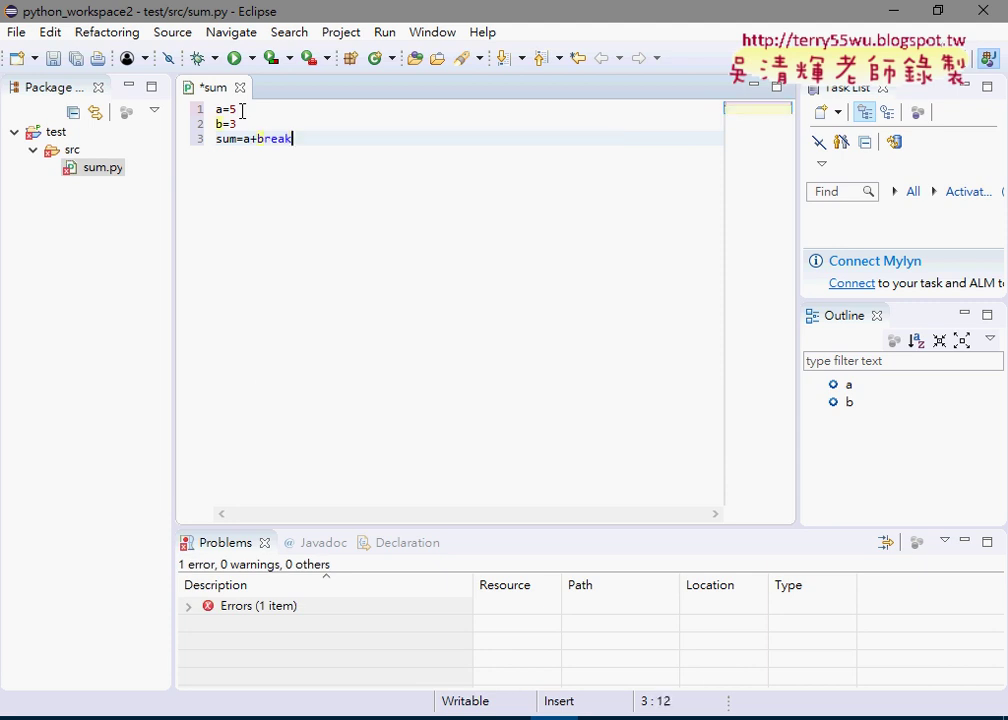
key(BackSpace)
key(BackSpace)
key(BackSpace)
key(BackSpace)
key(Return)
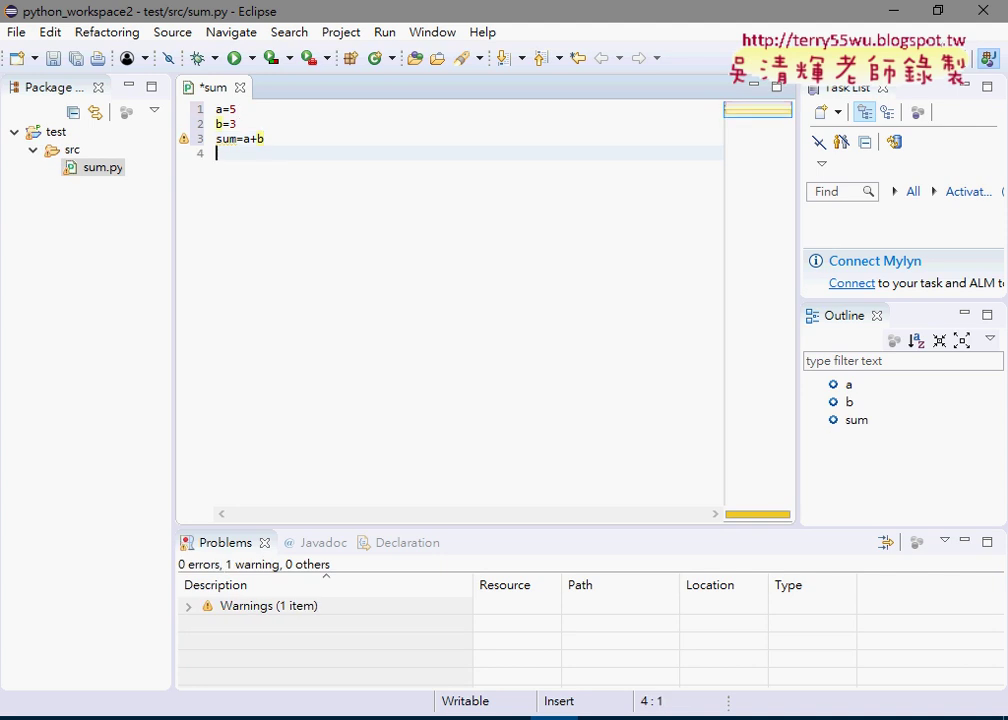
Step: Add the line print(sum) on line 4 of sum.py, using the print() completion
text(p)
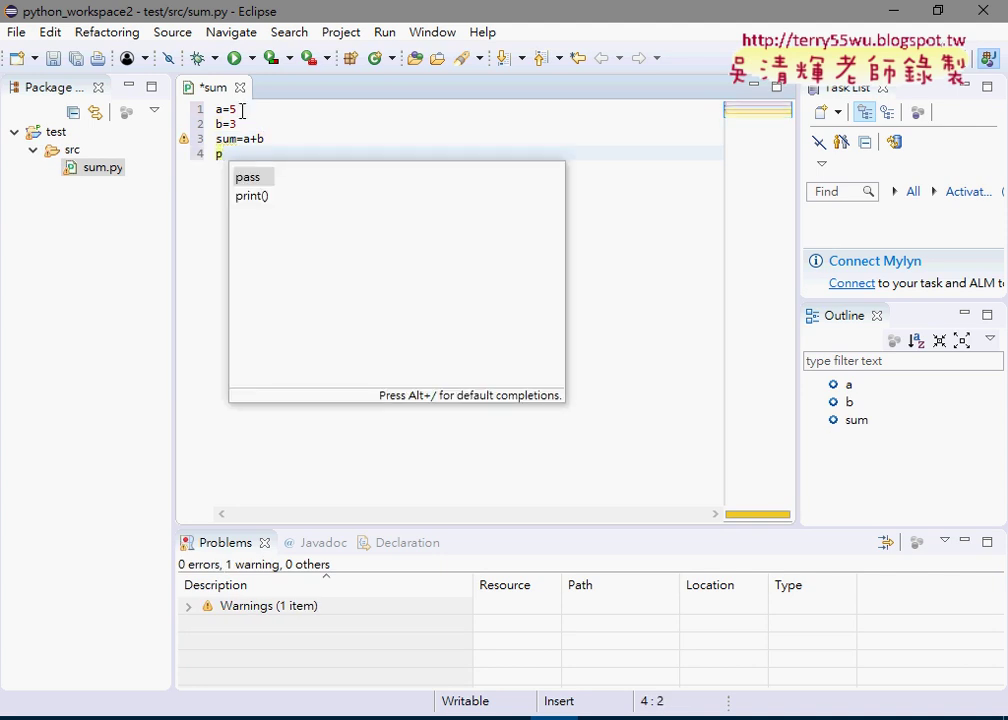
key(Down)
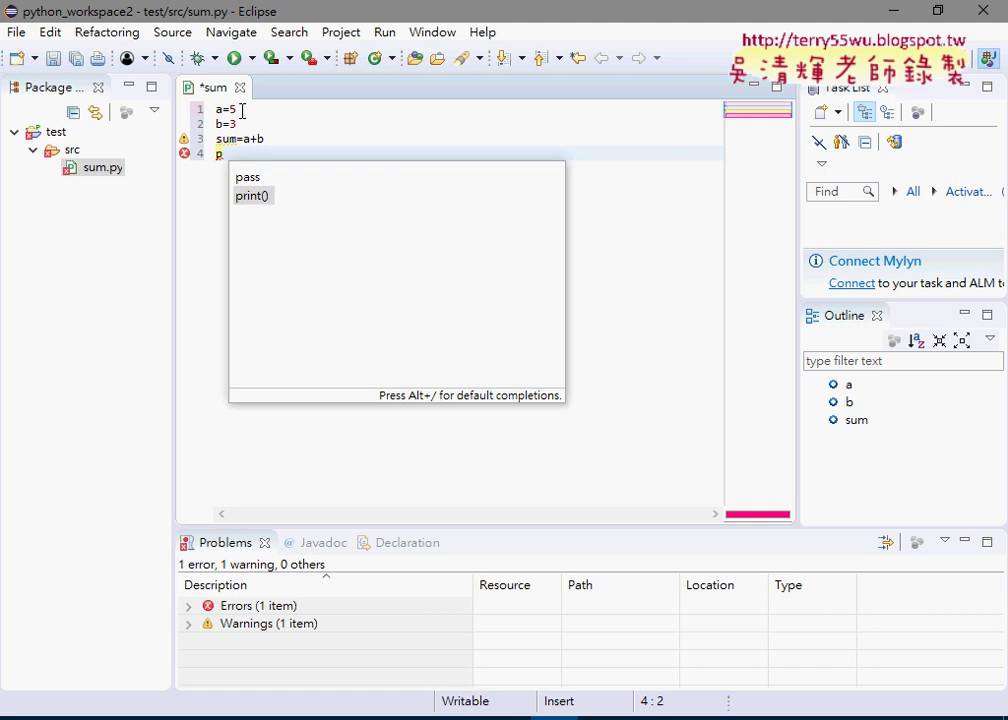
key(Return)
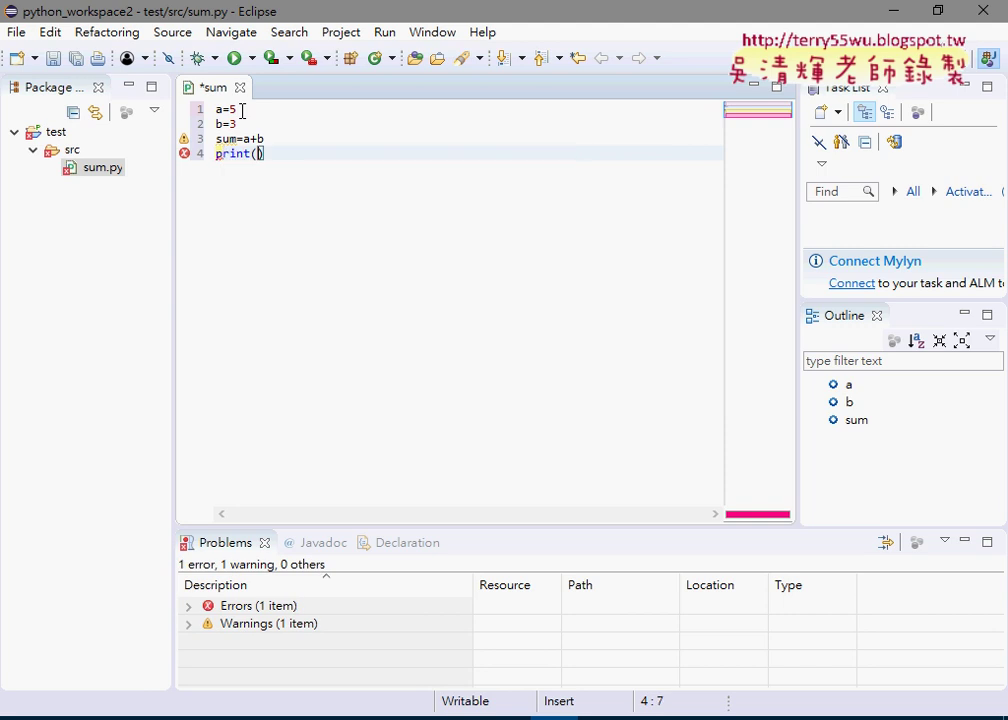
text(s)
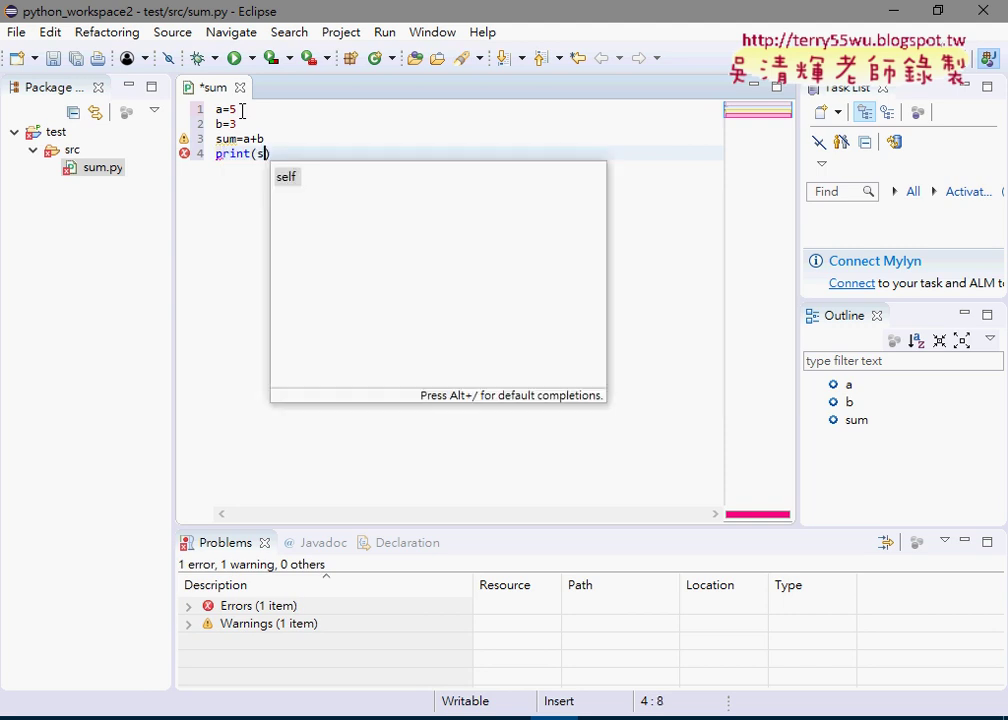
text(u)
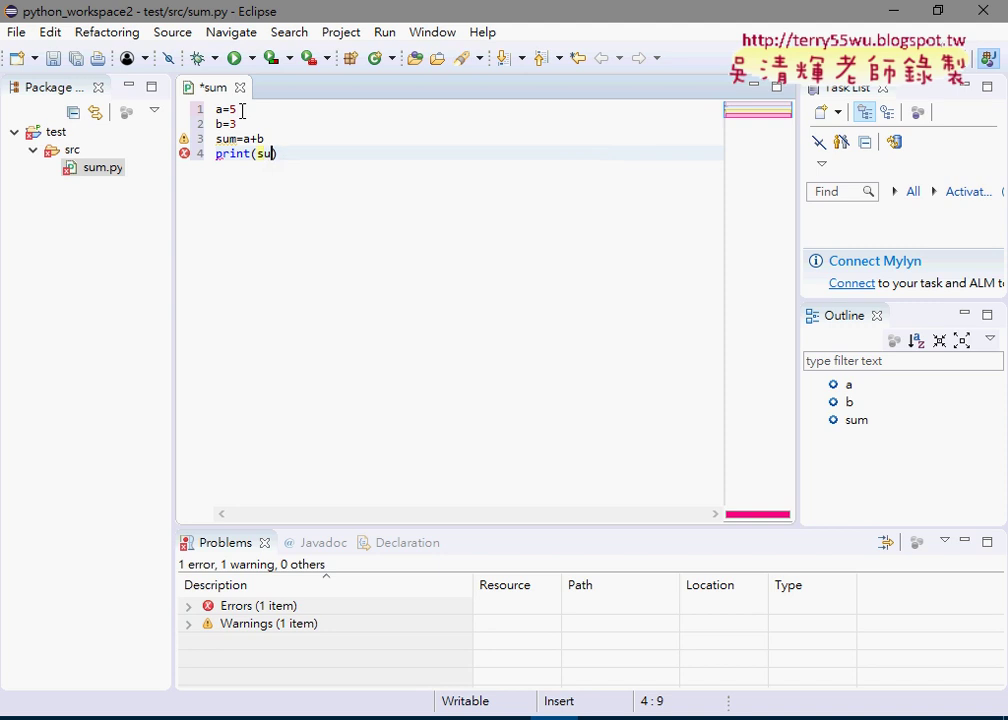
text(m)
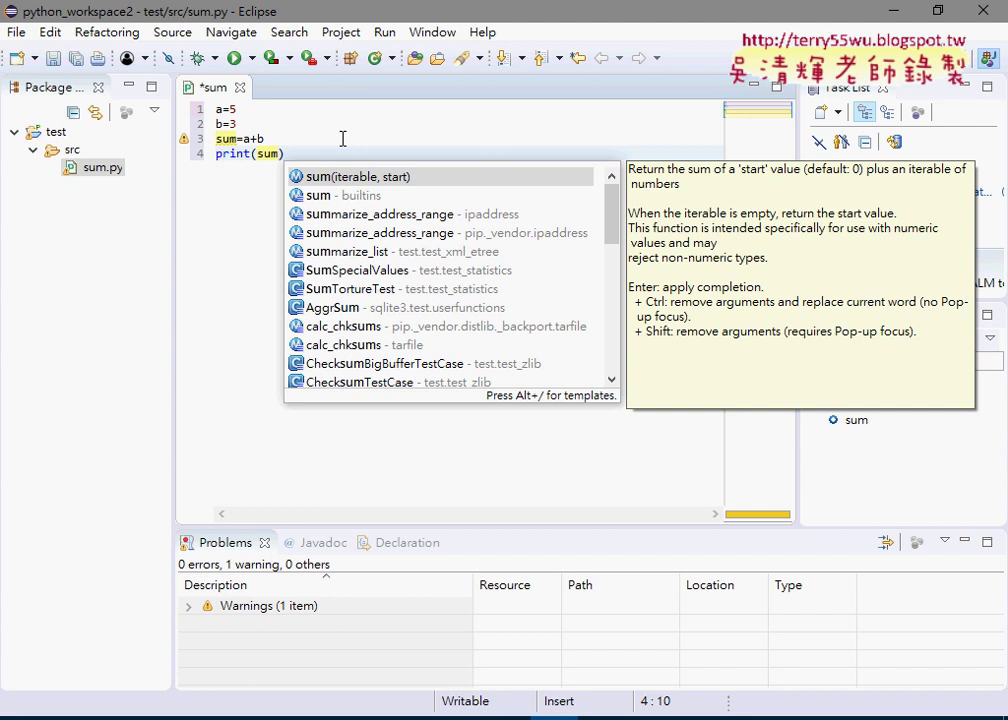
text())
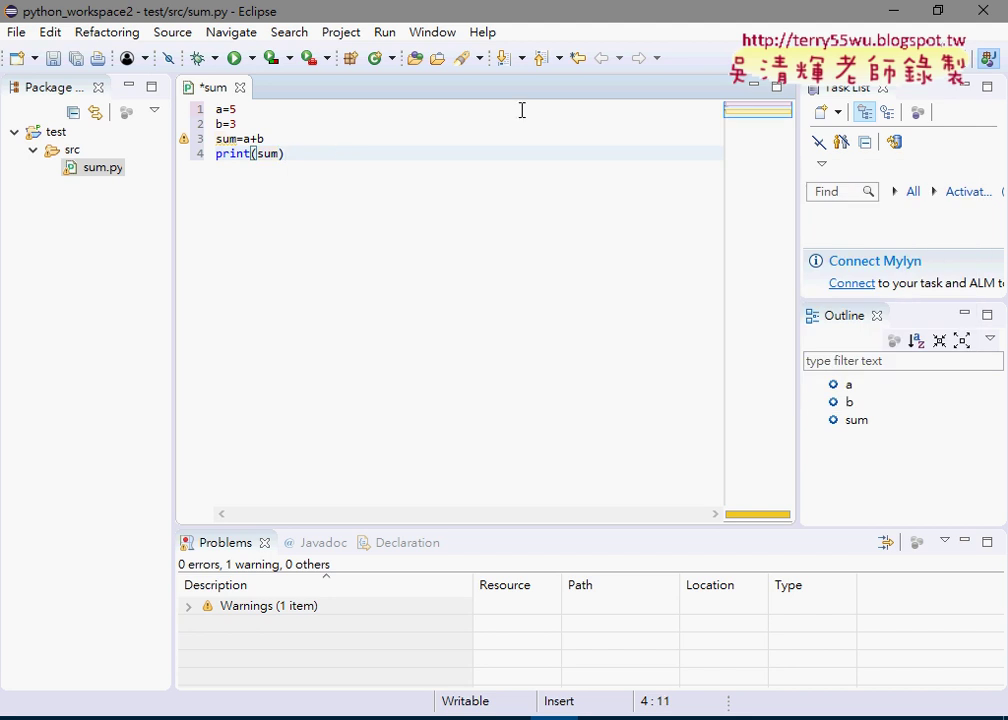
Step: Enlarge the pane below the code editor to more than half the window height, and save sum.py
drag(436, 529, 464, 248)
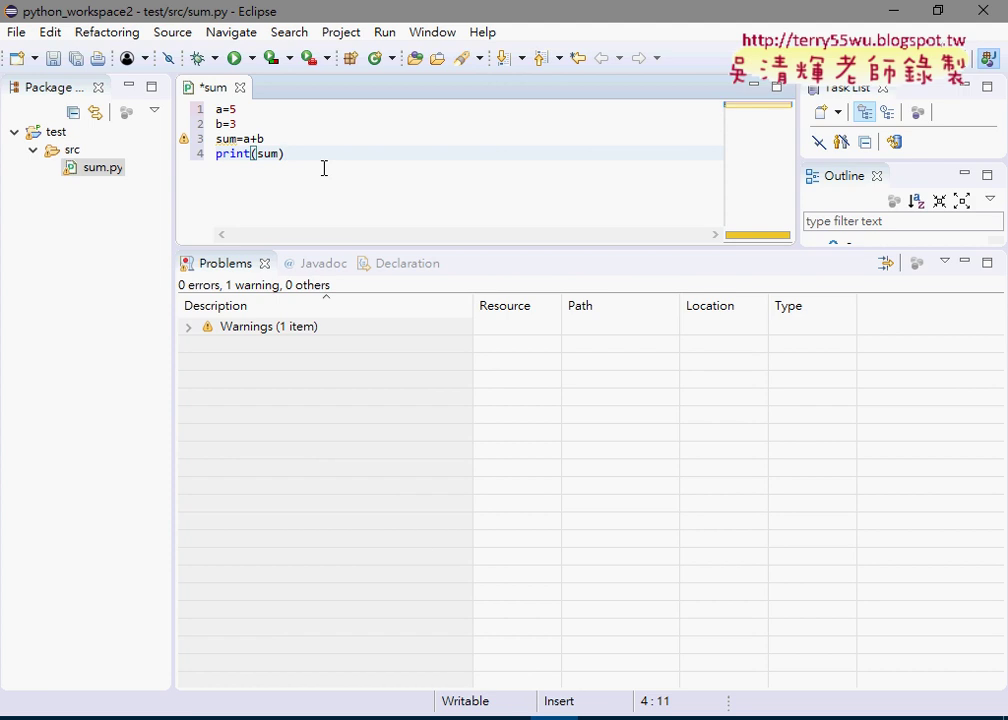
drag(286, 161, 224, 111)
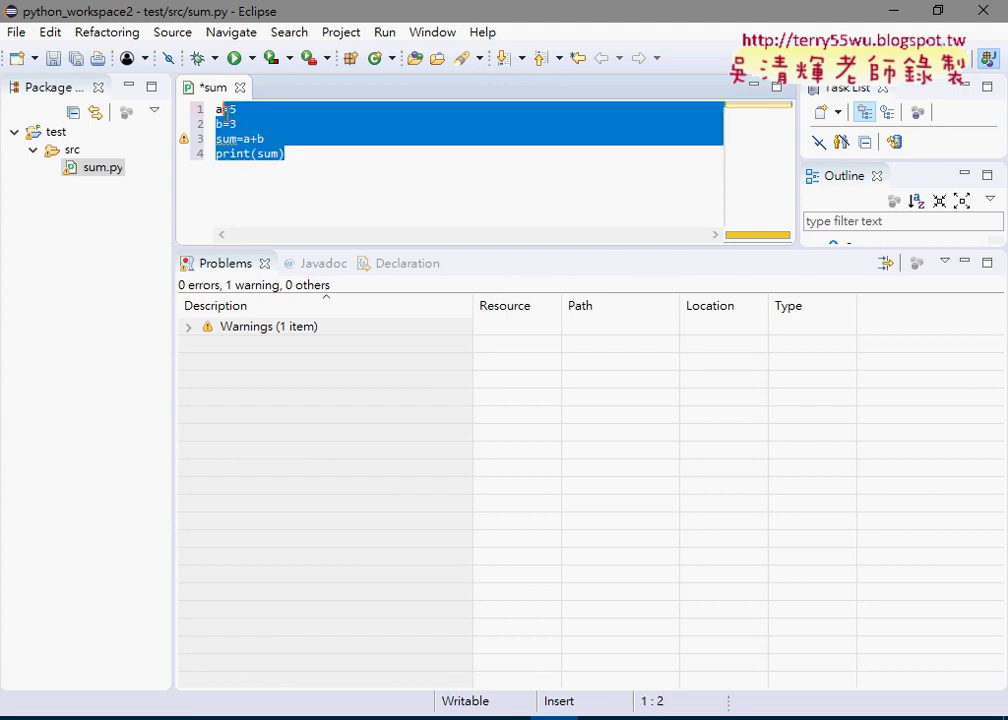
click(77, 58)
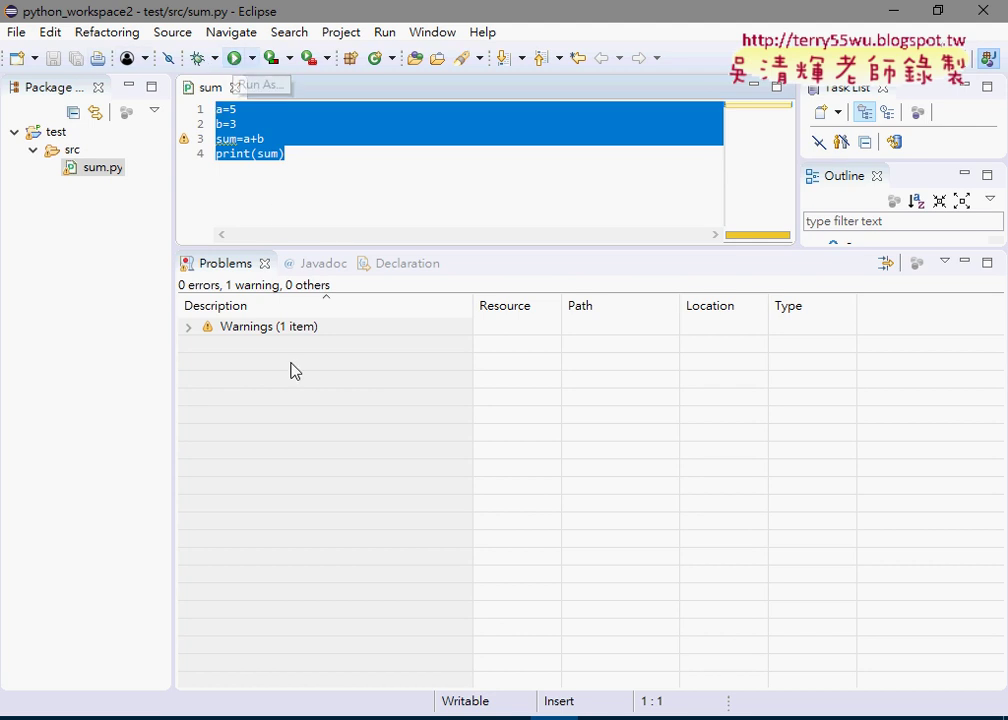
Step: Run sum.py as a Python Run and highlight the printed output in the console
click(232, 62)
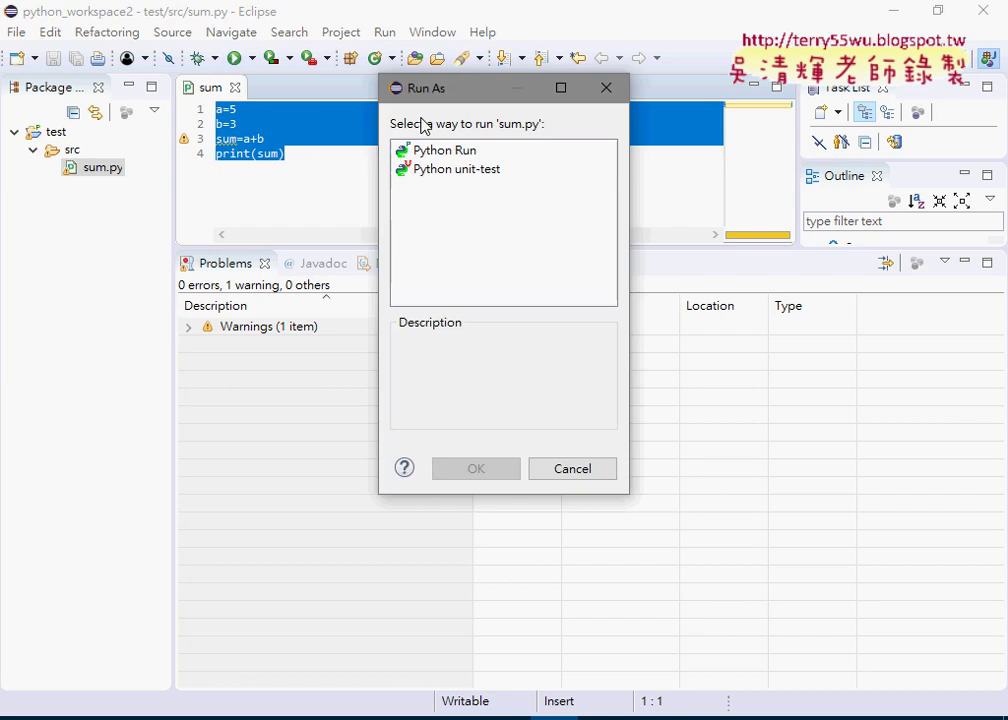
click(446, 155)
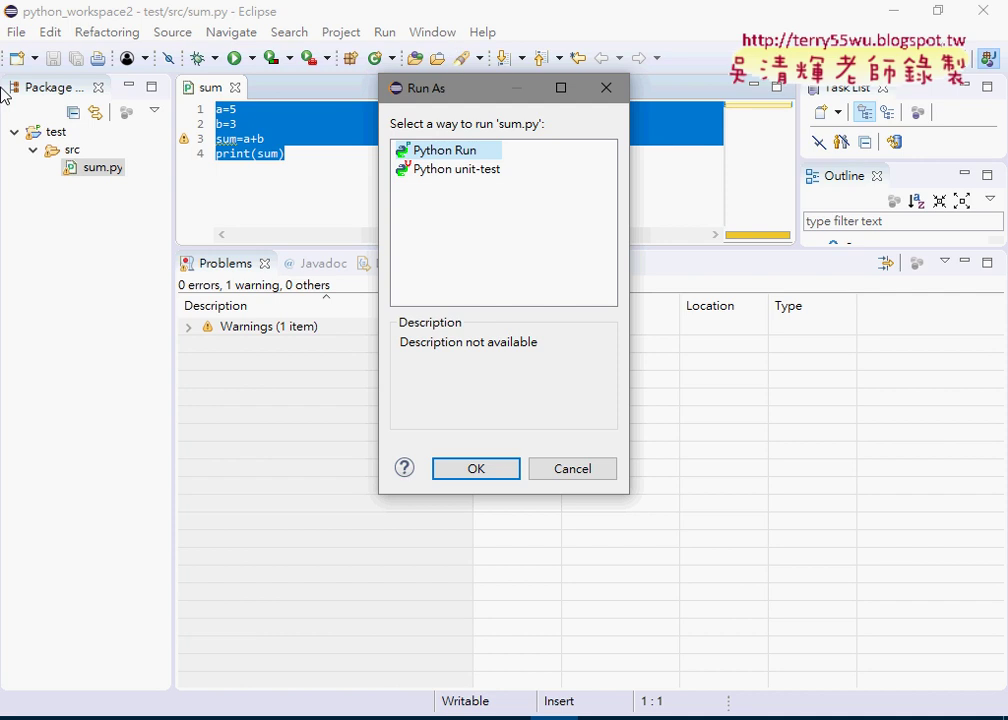
click(497, 470)
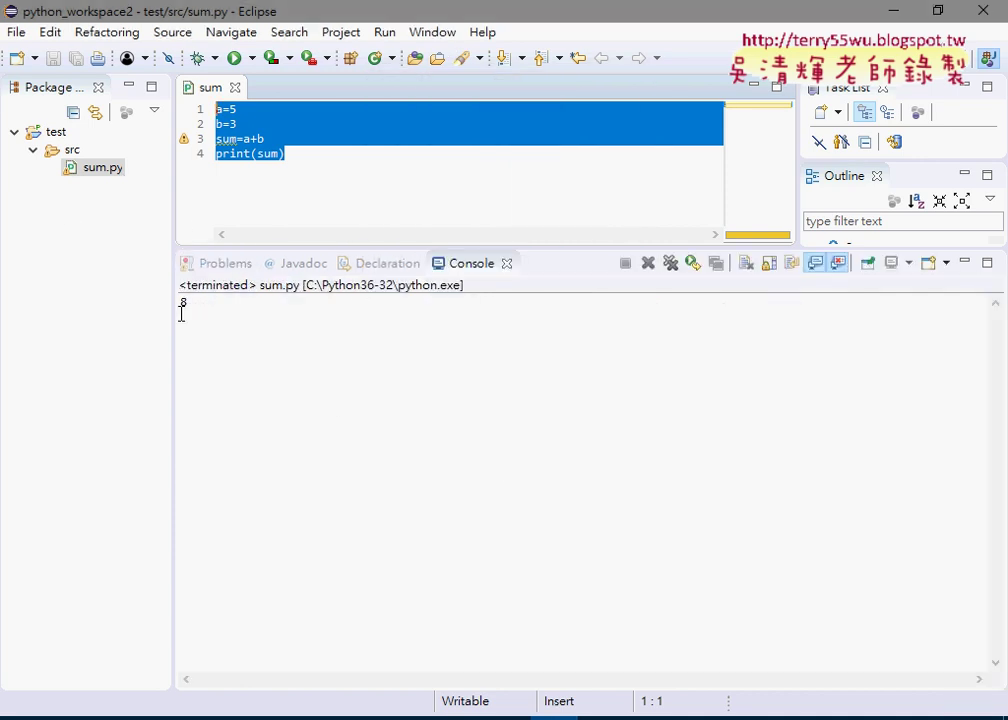
drag(195, 302, 162, 302)
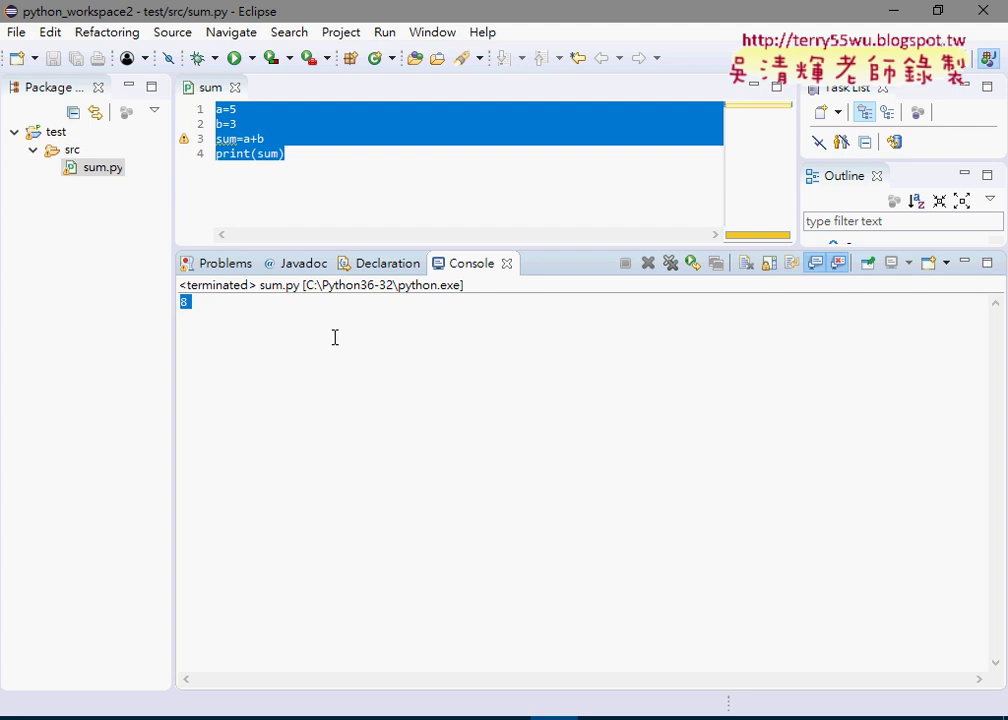
Step: Place the text cursor directly before sum inside the parentheses of the print call on line 4
click(282, 154)
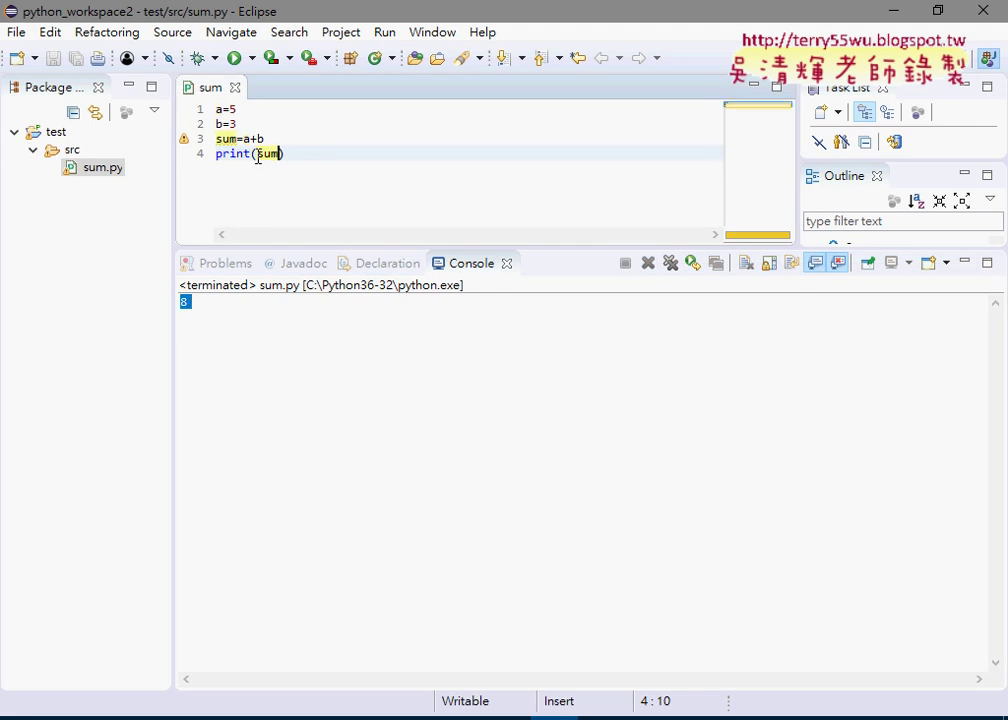
click(258, 155)
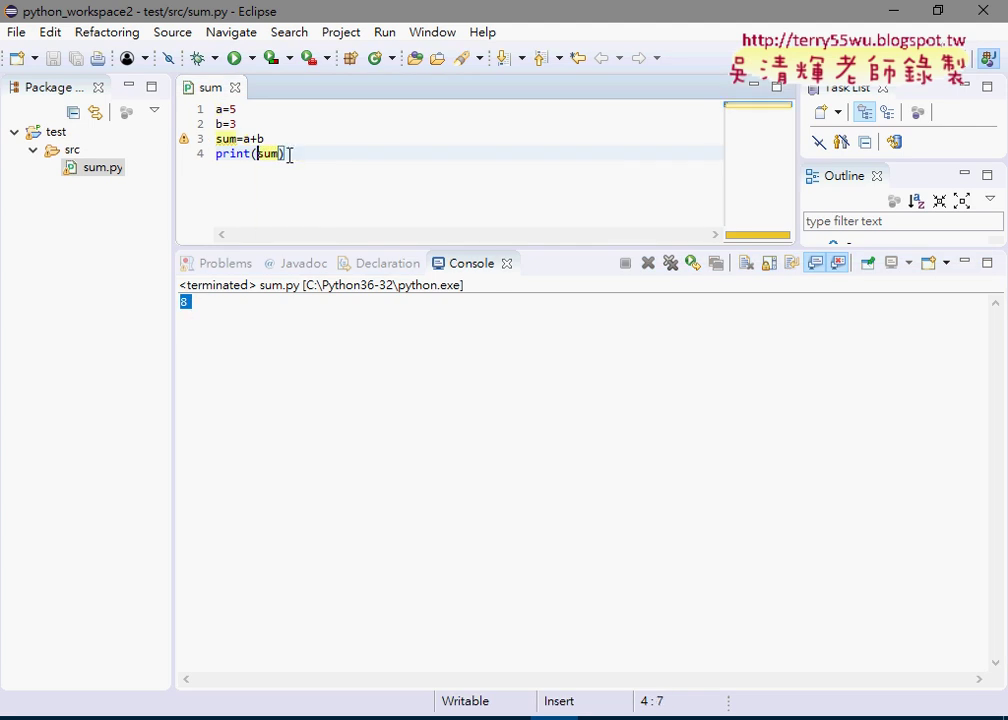